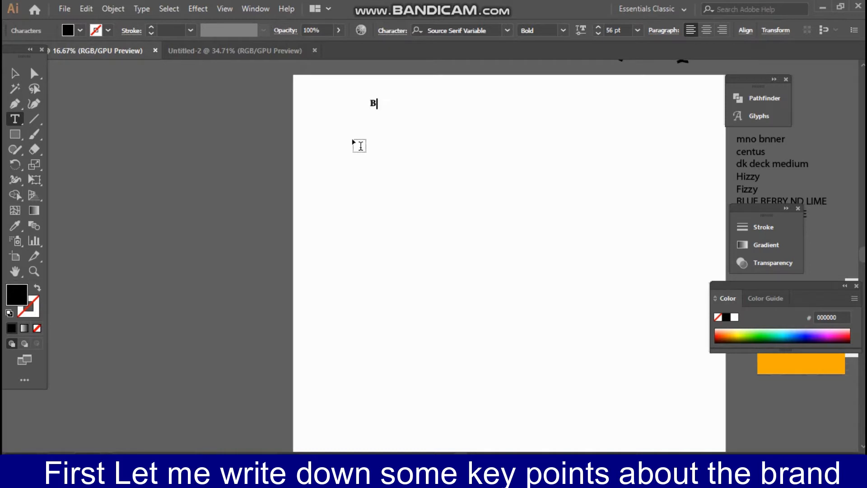
pyautogui.write('r')
pyautogui.press('Escape')
pyautogui.hotkey('ctrl', 'shift', 'a')
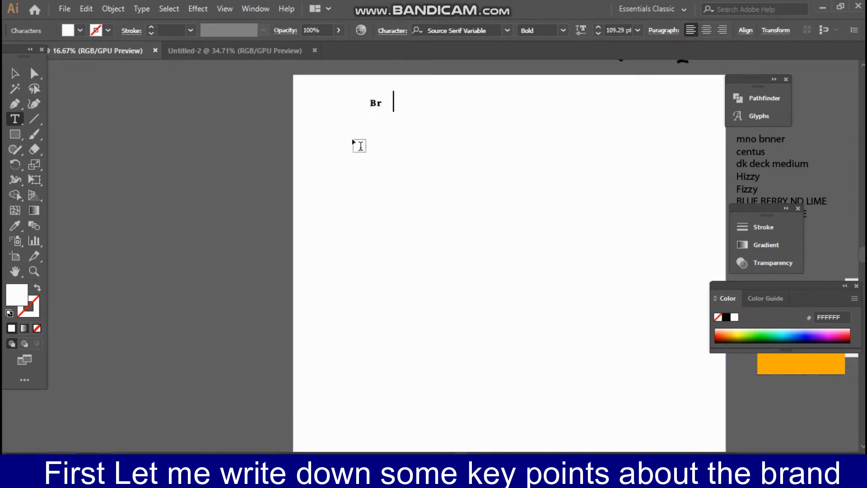
pyautogui.hotkey('ctrl', 'v')
pyautogui.press('BackSpace')
pyautogui.press('BackSpace')
pyautogui.press('BackSpace')
pyautogui.press('BackSpace')
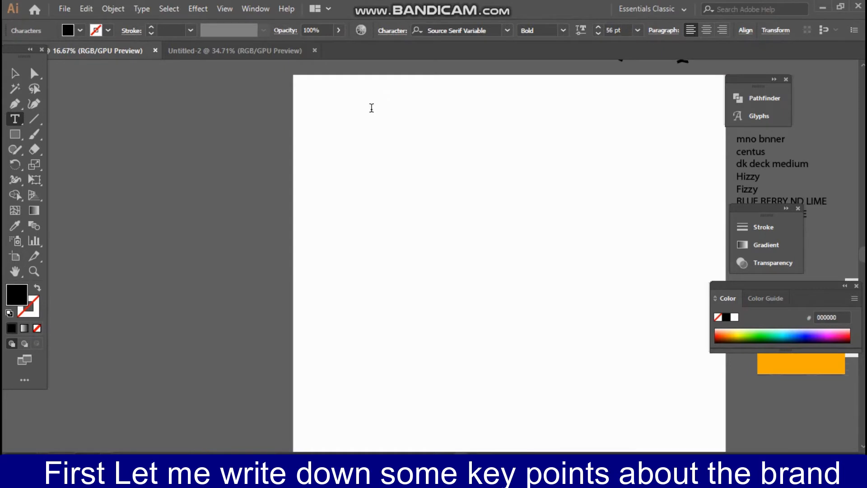
# Step: Write the first brand note line "Brand Name: Hizzy FIZZY" near the top of the artboard
pyautogui.write('Bra')
pyautogui.press('ctrl')
pyautogui.write('nd Na')
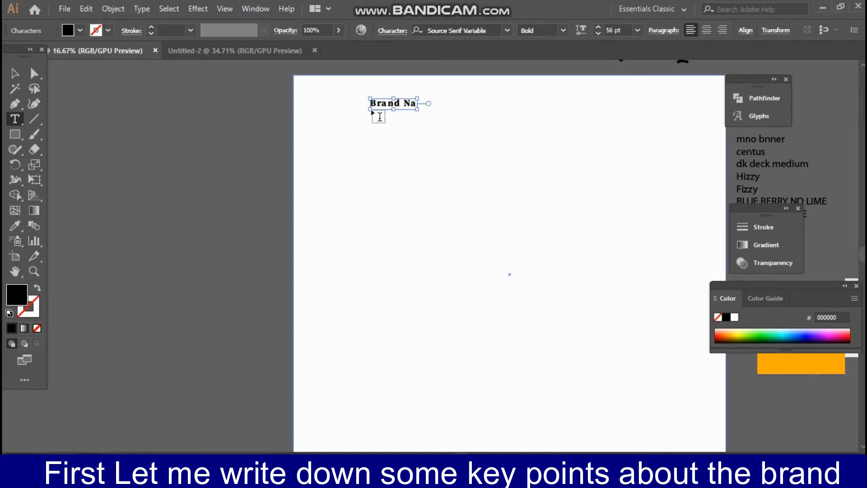
pyautogui.write('me: Hizzy')
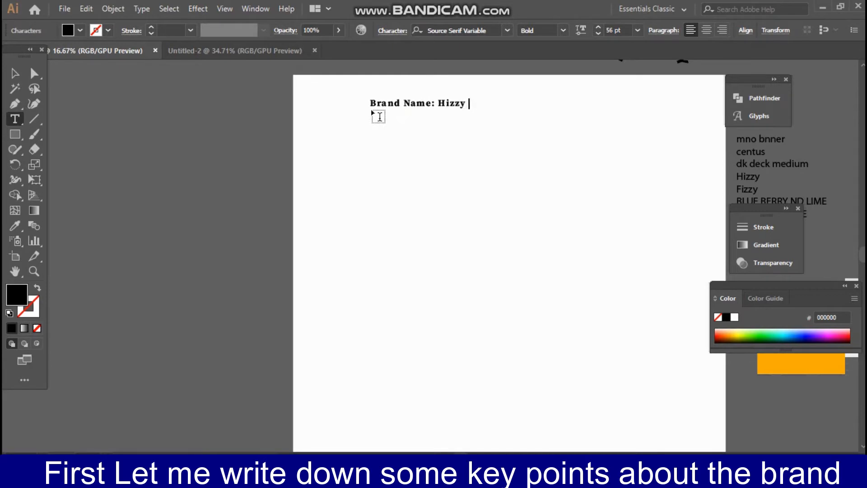
pyautogui.write('IZZ')
pyautogui.write('t')
pyautogui.press('BackSpace')
pyautogui.press('BackSpace')
pyautogui.press('BackSpace')
pyautogui.press('BackSpace')
pyautogui.press('BackSpace')
# Step: Add the note lines "Target: Teen & 20+", "Bright Colors" and "youthfulness" below the brand name
pyautogui.write('Target')
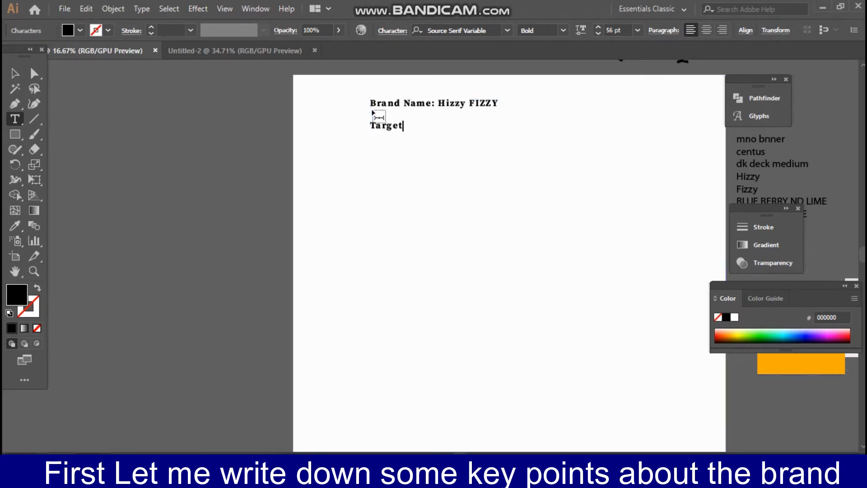
pyautogui.write(': Teen &')
pyautogui.write('20+')
pyautogui.press('Return')
pyautogui.write('ght Colors')
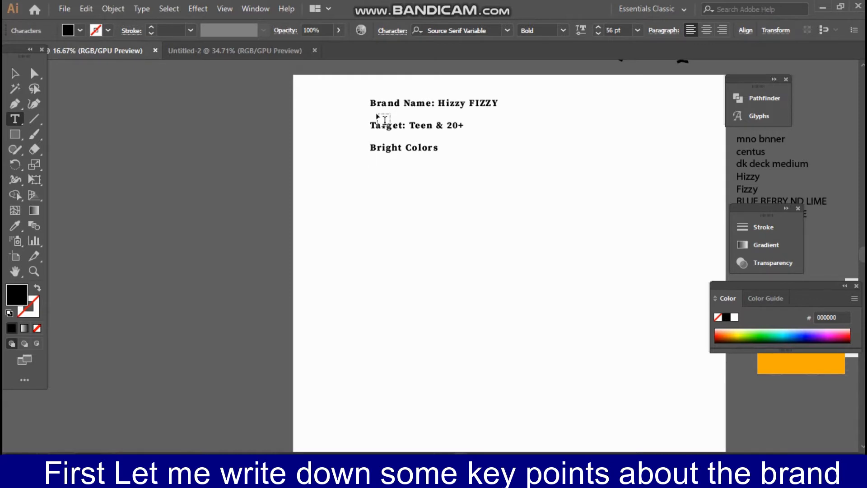
pyautogui.write('outhfulness')
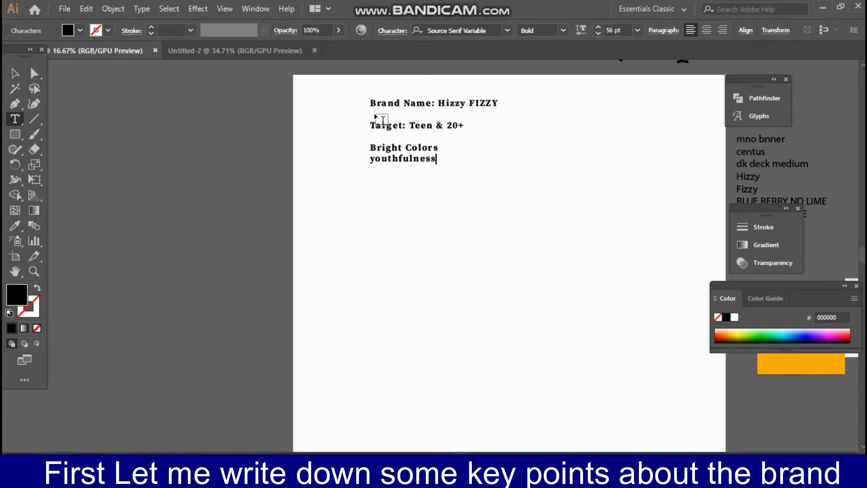
pyautogui.press('Escape')
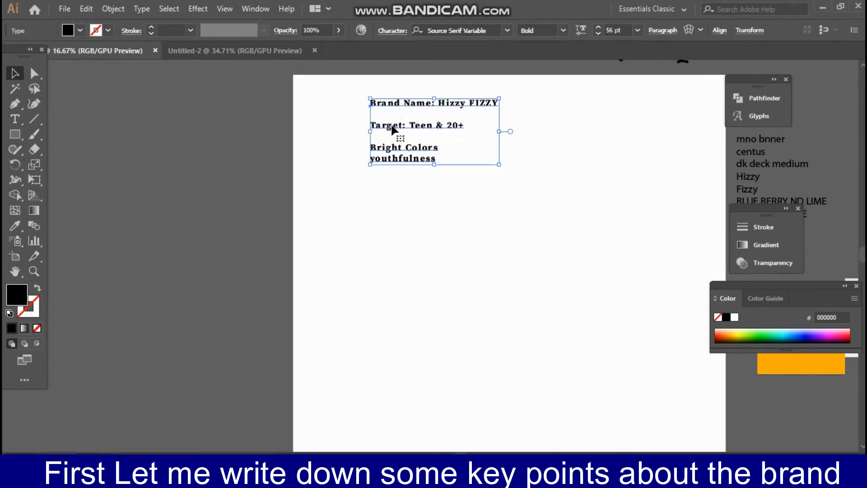
# Step: Move the brand notes text block closer to the artboard's upper-left corner and deselect everything
pyautogui.moveTo(392, 129); pyautogui.dragTo(319, 179)
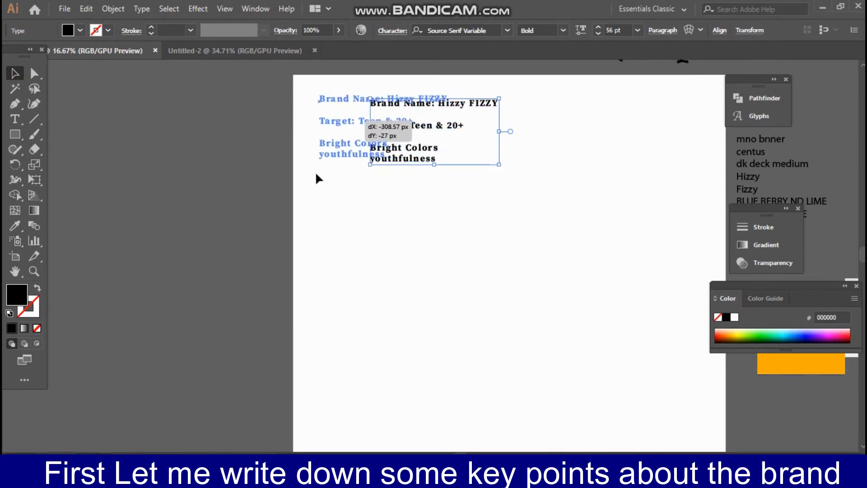
pyautogui.click(317, 183)
pyautogui.press('n')
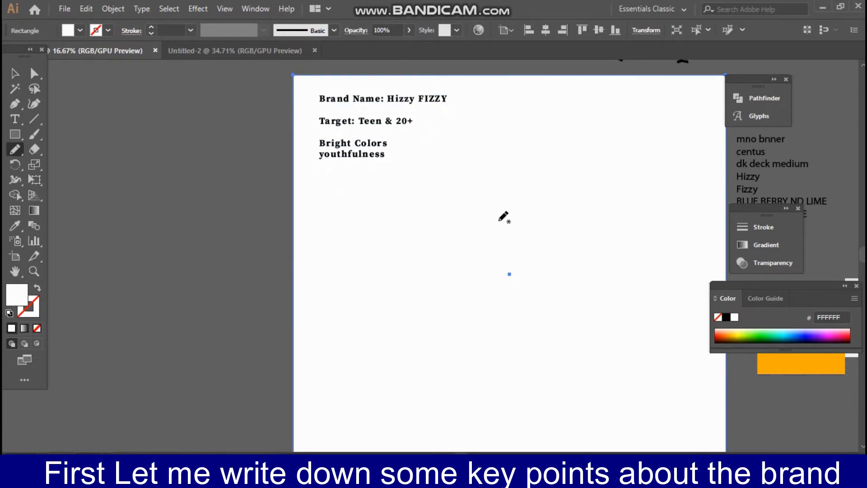
pyautogui.click(15, 73)
pyautogui.click(164, 163)
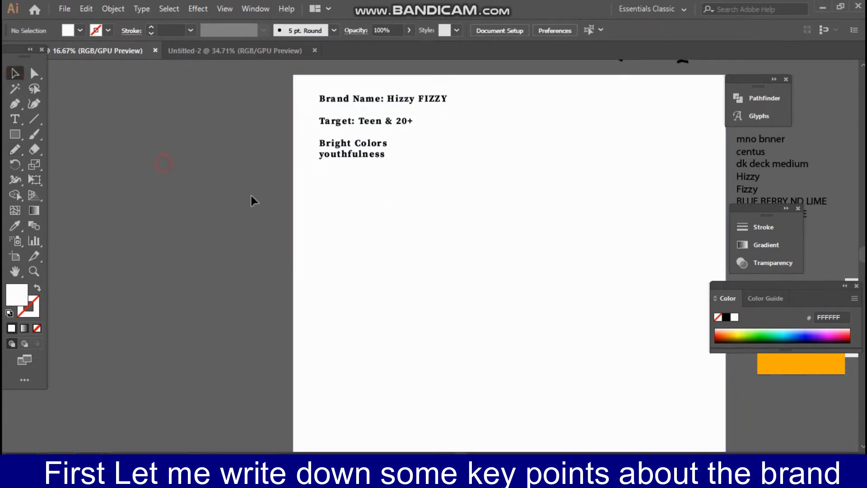
# Step: Add a line below "youthfulness" reading "Flavours: Blueberry and Lime, Strawberry"
pyautogui.moveTo(493, 242); pyautogui.dragTo(242, 235)
pyautogui.click(560, 199)
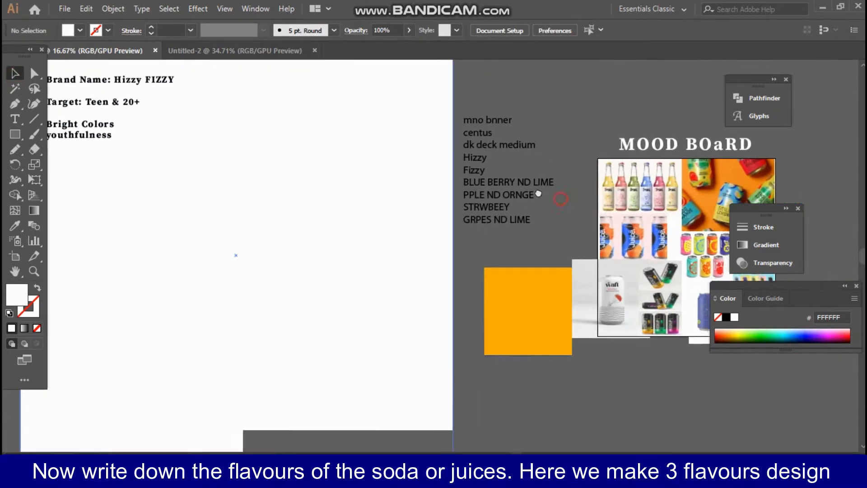
pyautogui.moveTo(538, 193); pyautogui.dragTo(345, 165)
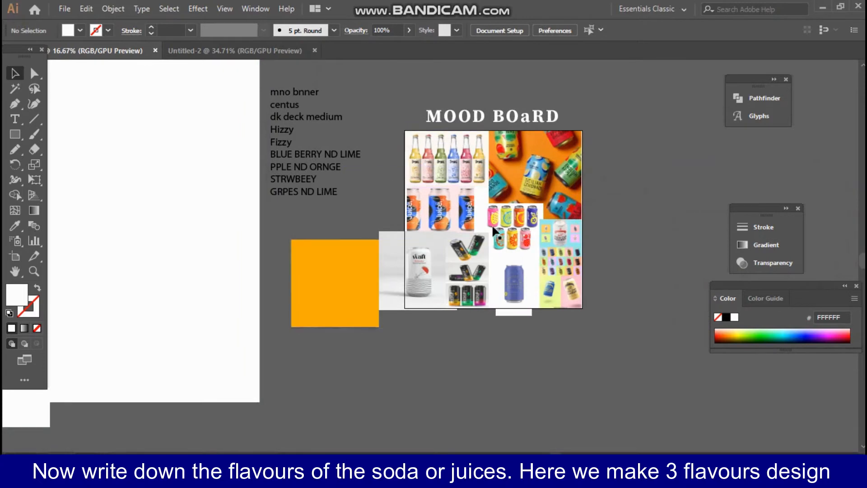
pyautogui.moveTo(128, 146); pyautogui.dragTo(467, 162)
pyautogui.press('t')
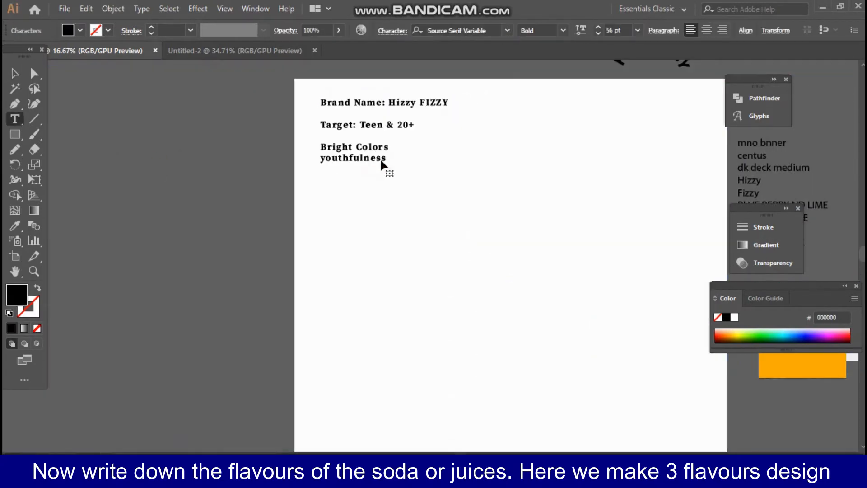
pyautogui.click(395, 178)
pyautogui.write('Flao')
pyautogui.press('BackSpace')
pyautogui.write('vours: Blueberry and ')
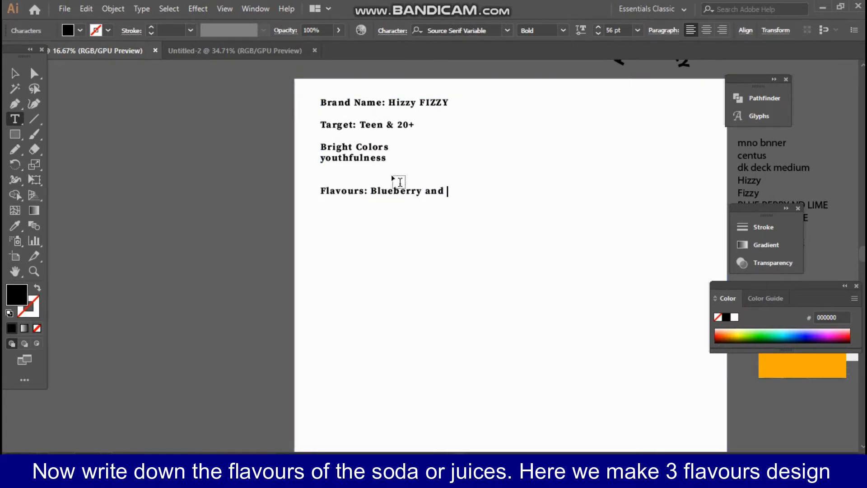
pyautogui.write('Lime, Strawberry')
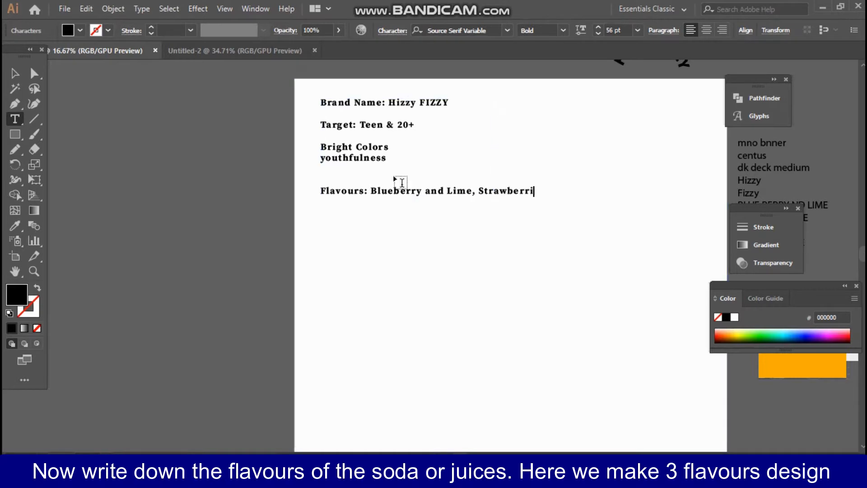
# Step: Replace the strawberry entry in the flavours line with "Orange and Mango, apple and Cherries"
pyautogui.press('BackSpace')
pyautogui.press('BackSpace')
pyautogui.press('BackSpace')
pyautogui.press('BackSpace')
pyautogui.press('BackSpace')
pyautogui.press('BackSpace')
pyautogui.press('BackSpace')
pyautogui.press('BackSpace')
pyautogui.press('BackSpace')
pyautogui.press('BackSpace')
pyautogui.write('Orange')
pyautogui.press('Escape')
pyautogui.write('and Mang')
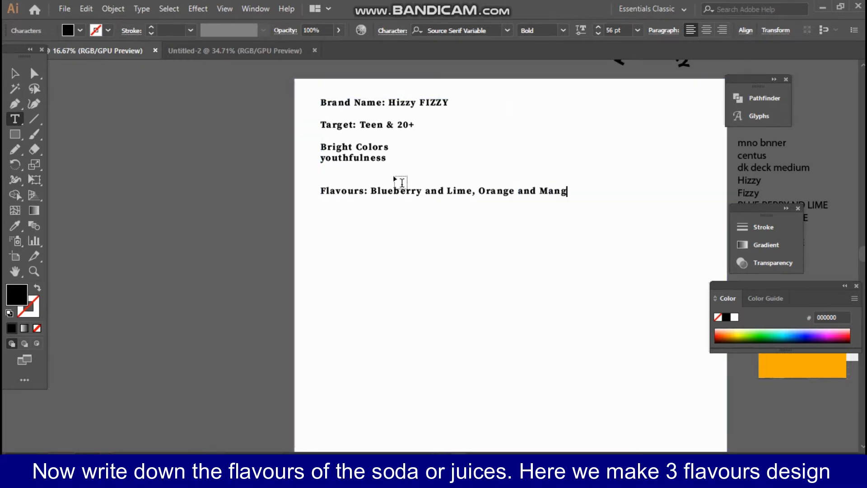
pyautogui.write('o, apple and Cherries')
pyautogui.press('Escape')
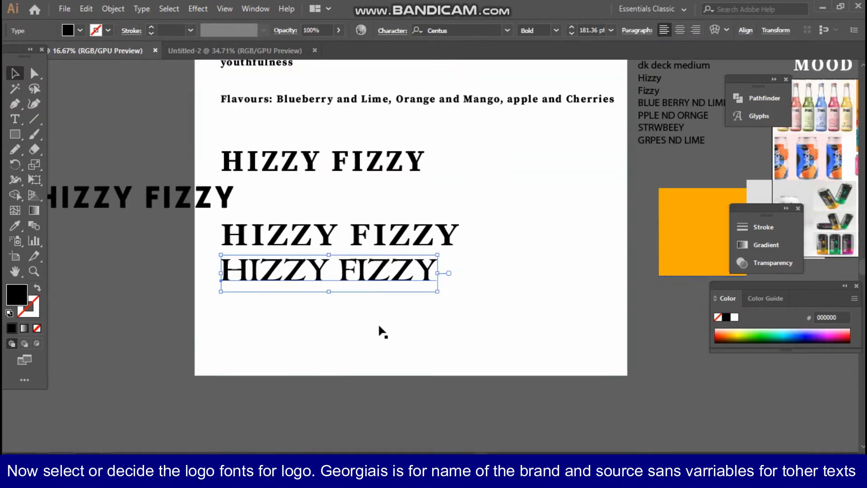
# Step: Set the Centus HIZZY FIZZY sample's leading to 186 pt and its tracking to 20
pyautogui.moveTo(361, 274)
pyautogui.mouseDown()
pyautogui.moveTo(367, 276)
pyautogui.moveTo(357, 278)
pyautogui.mouseUp()
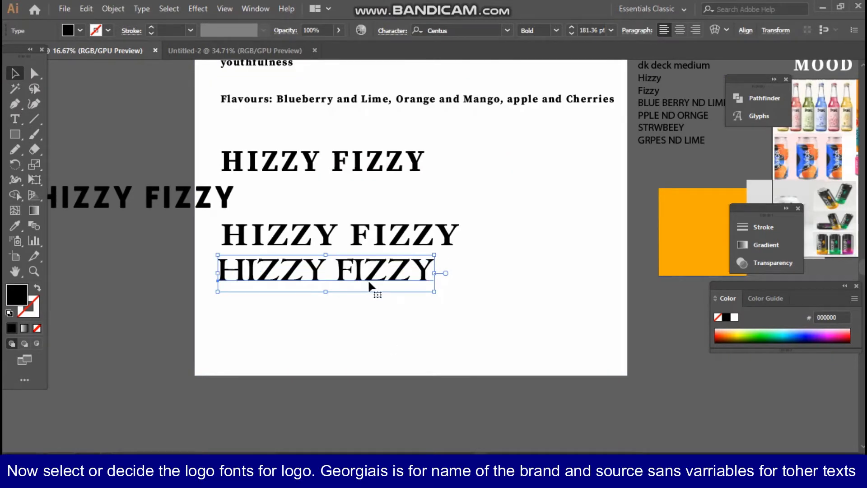
pyautogui.click(397, 35)
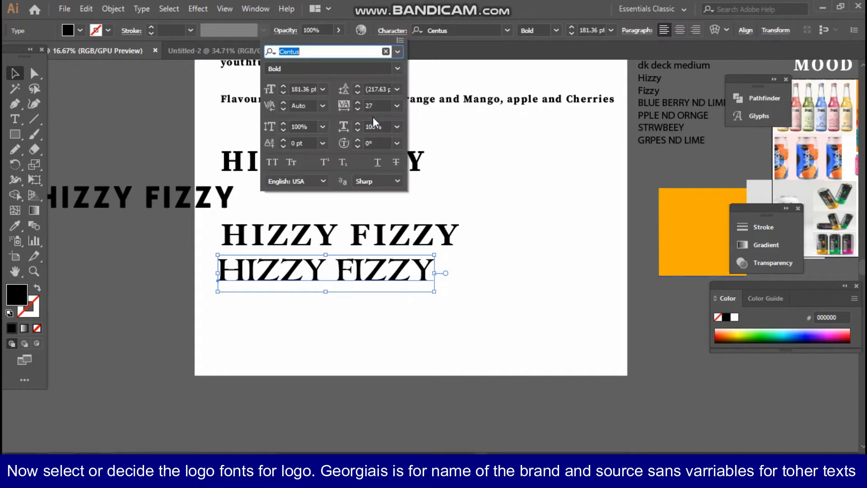
pyautogui.click(358, 91)
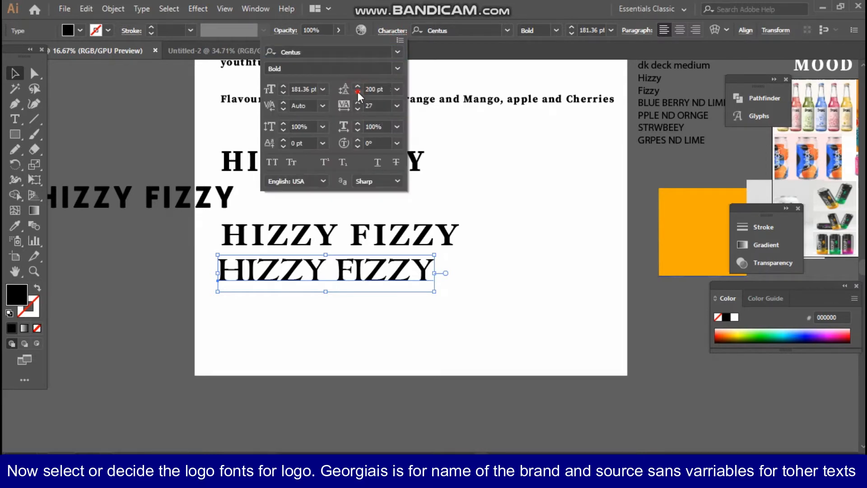
pyautogui.click(357, 93)
pyautogui.click(360, 109)
pyautogui.click(359, 110)
pyautogui.click(360, 110)
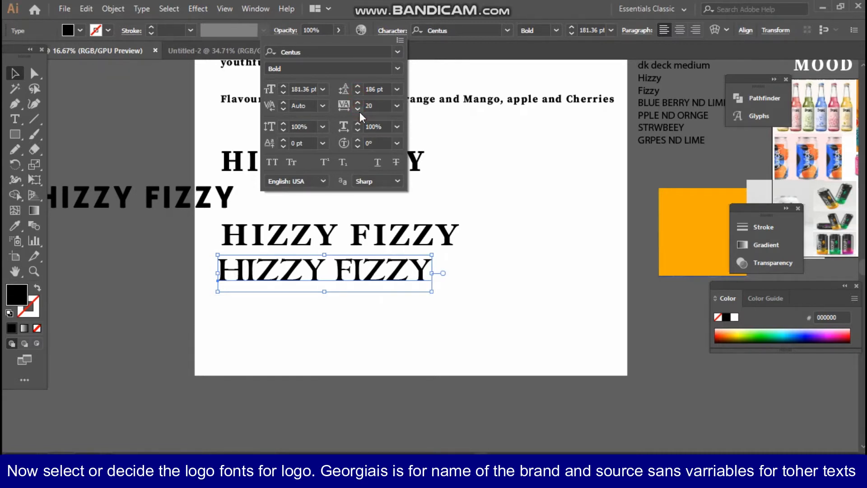
pyautogui.click(456, 194)
pyautogui.click(204, 256)
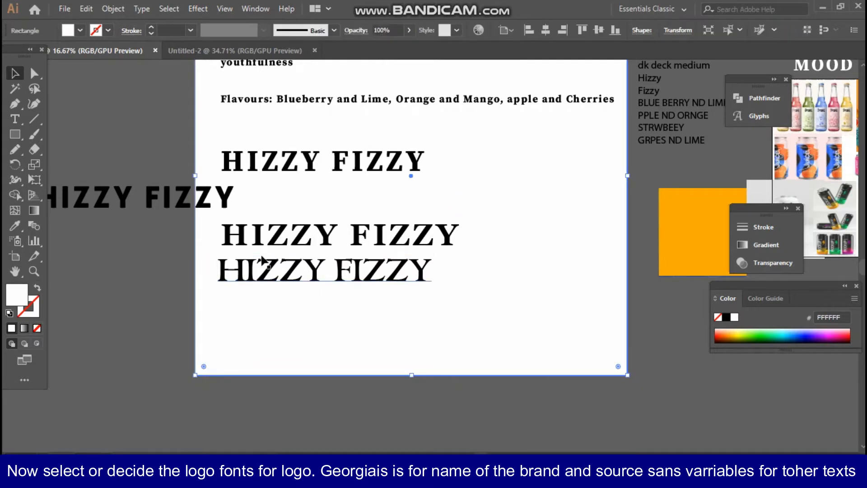
# Step: Move the rejected HIZZY FIZZY font samples off the artboard, keeping only the large Georgia version on it
pyautogui.moveTo(284, 245); pyautogui.dragTo(270, 327)
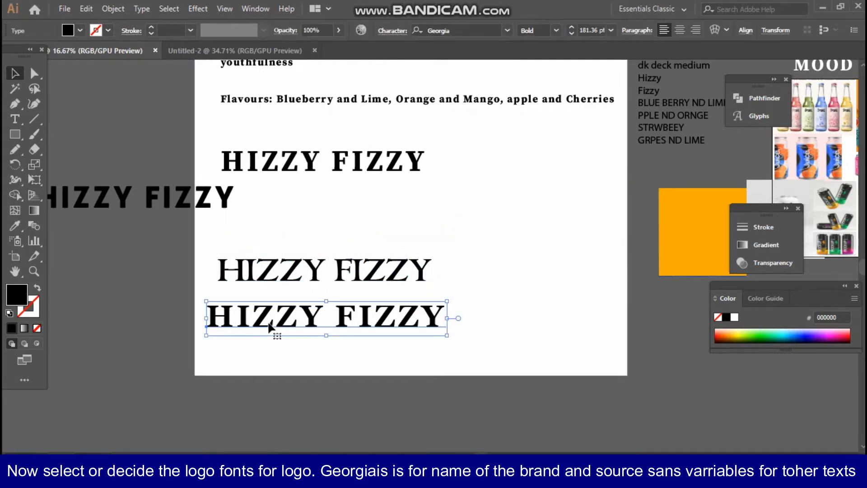
pyautogui.moveTo(266, 282); pyautogui.dragTo(97, 232)
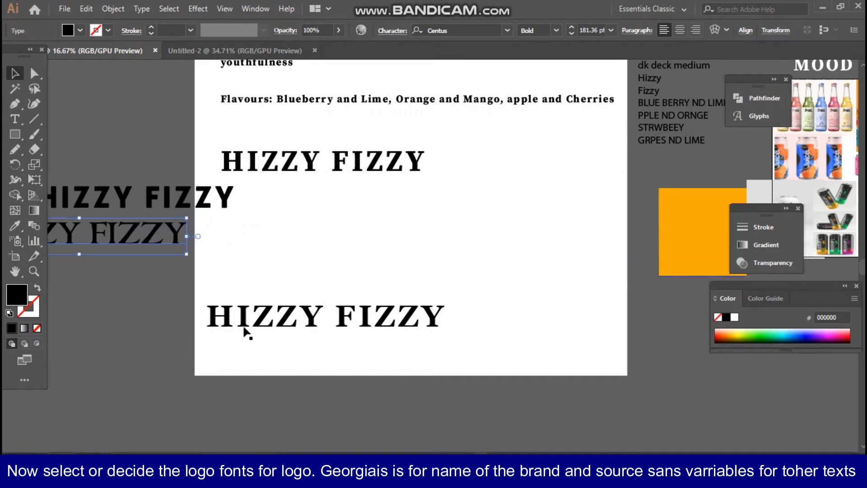
pyautogui.moveTo(265, 332); pyautogui.dragTo(309, 299)
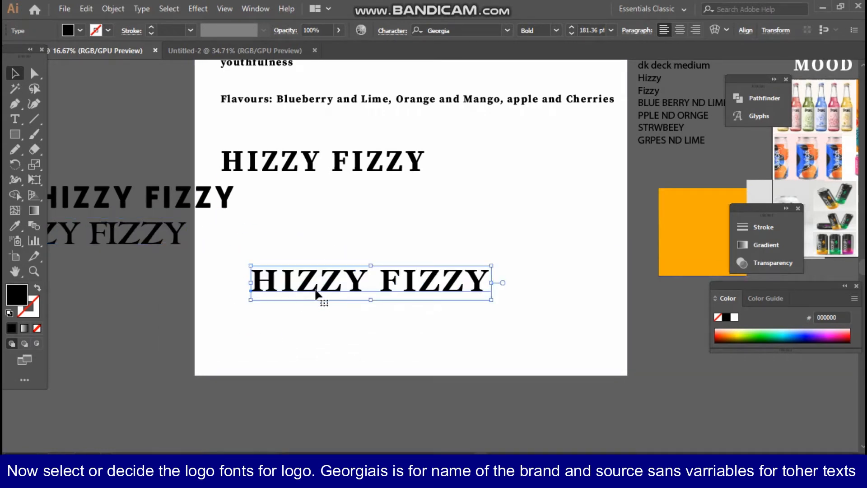
pyautogui.moveTo(330, 164); pyautogui.dragTo(99, 137)
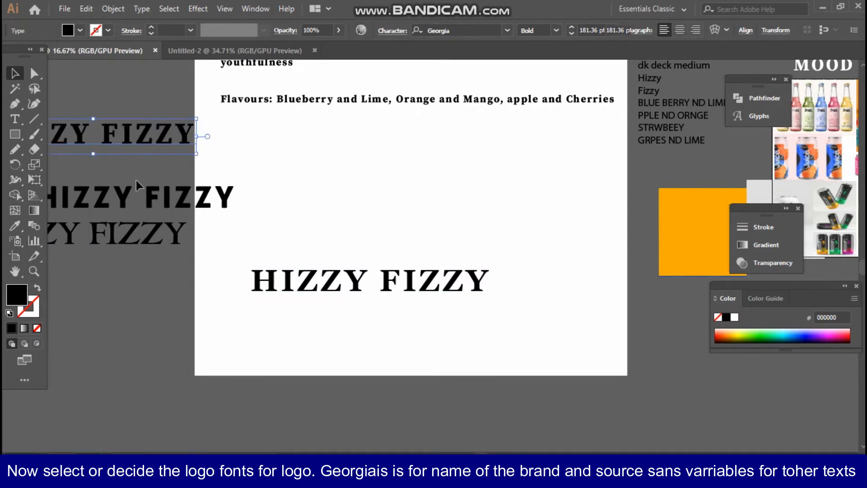
pyautogui.moveTo(147, 194); pyautogui.dragTo(109, 196)
pyautogui.moveTo(146, 237); pyautogui.dragTo(122, 237)
# Step: Enlarge the Georgia HIZZY FIZZY wordmark to about 202 pt and position it just below the flavours line
pyautogui.moveTo(389, 297); pyautogui.dragTo(395, 228)
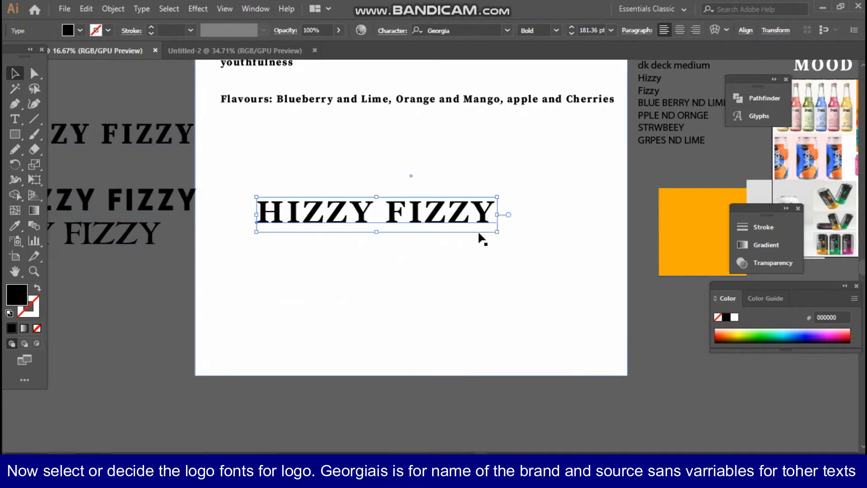
pyautogui.moveTo(496, 232); pyautogui.dragTo(525, 253)
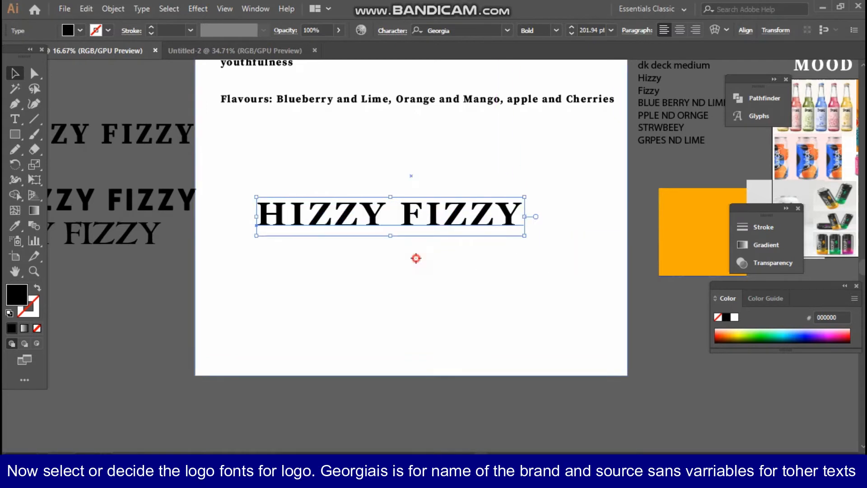
pyautogui.moveTo(393, 213); pyautogui.dragTo(329, 151)
pyautogui.click(304, 233)
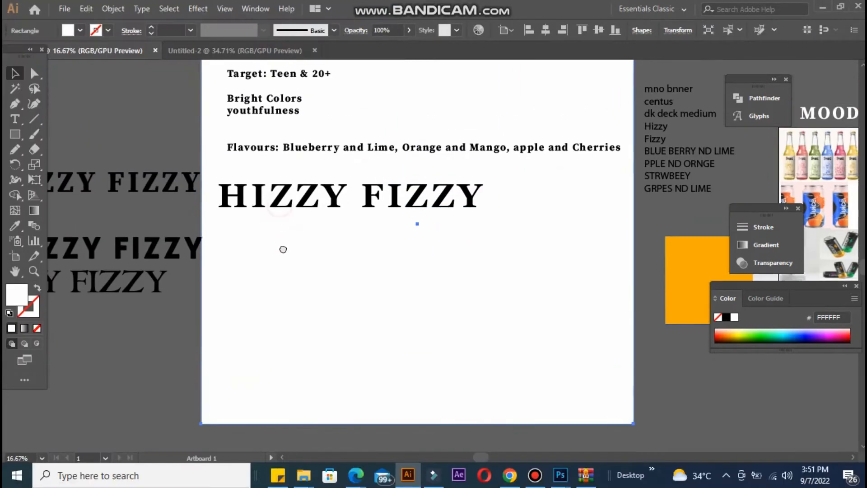
# Step: Convert the Georgia wordmark to outlines and place a duplicate of it off the artboard below the other samples
pyautogui.rightClick(257, 209)
pyautogui.click(308, 202)
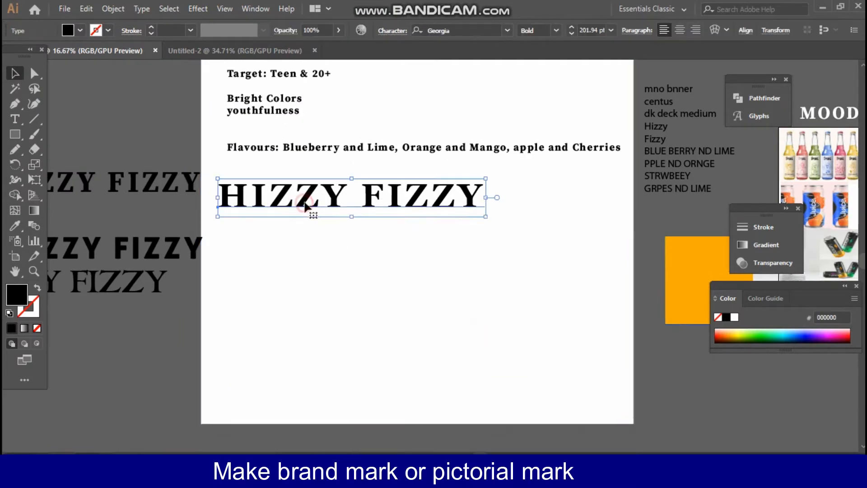
pyautogui.rightClick(306, 205)
pyautogui.click(330, 290)
pyautogui.moveTo(228, 194); pyautogui.dragTo(107, 357)
pyautogui.hotkey('ctrl', 'z')
pyautogui.moveTo(260, 198); pyautogui.dragTo(134, 365)
pyautogui.moveTo(145, 360); pyautogui.dragTo(104, 357)
pyautogui.moveTo(213, 369); pyautogui.dragTo(100, 367)
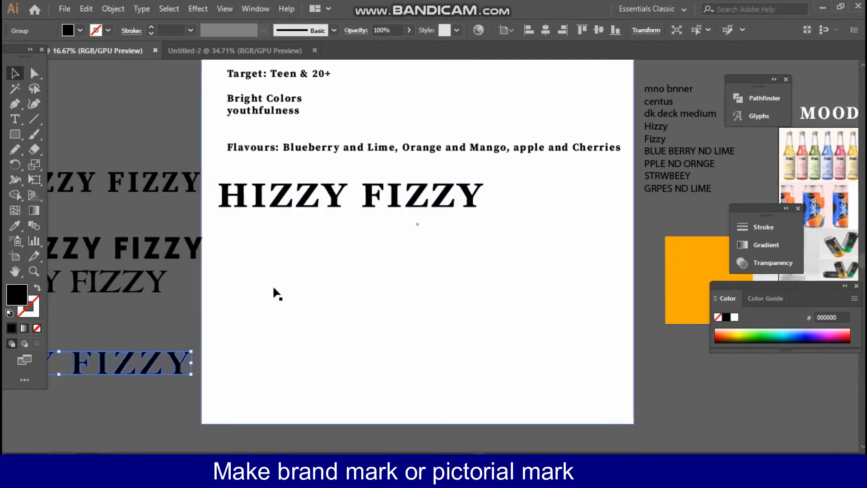
# Step: Ungroup the outlined wordmark on the artboard and place copies of its H and F side by side below it
pyautogui.click(236, 198)
pyautogui.rightClick(236, 198)
pyautogui.click(270, 299)
pyautogui.moveTo(235, 199); pyautogui.dragTo(298, 298)
pyautogui.moveTo(370, 205); pyautogui.dragTo(332, 298)
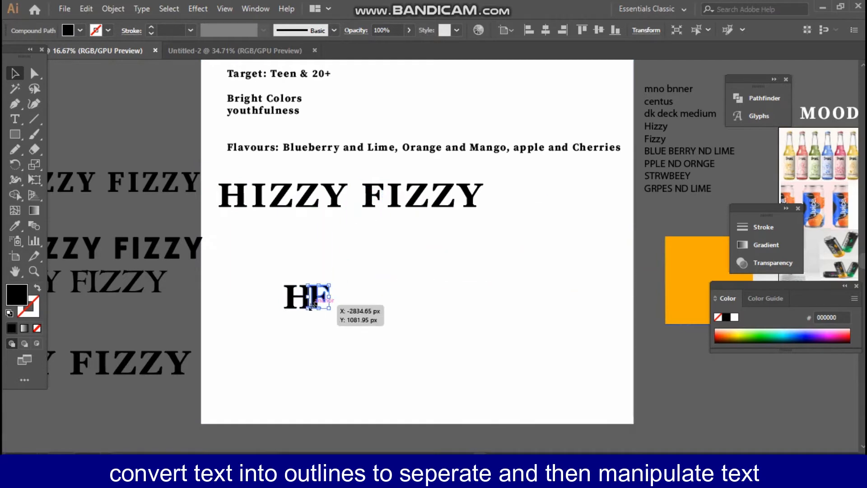
# Step: Shift the copied F onto the right stem of the H to form a joined HF monogram
pyautogui.hotkey('ctrl', '=')
pyautogui.hotkey('ctrl', '=')
pyautogui.hotkey('ctrl', '=')
pyautogui.moveTo(409, 246)
pyautogui.mouseDown()
pyautogui.moveTo(416, 246)
pyautogui.moveTo(393, 244)
pyautogui.mouseUp()
pyautogui.click(407, 336)
pyautogui.click(414, 257)
pyautogui.click(469, 284)
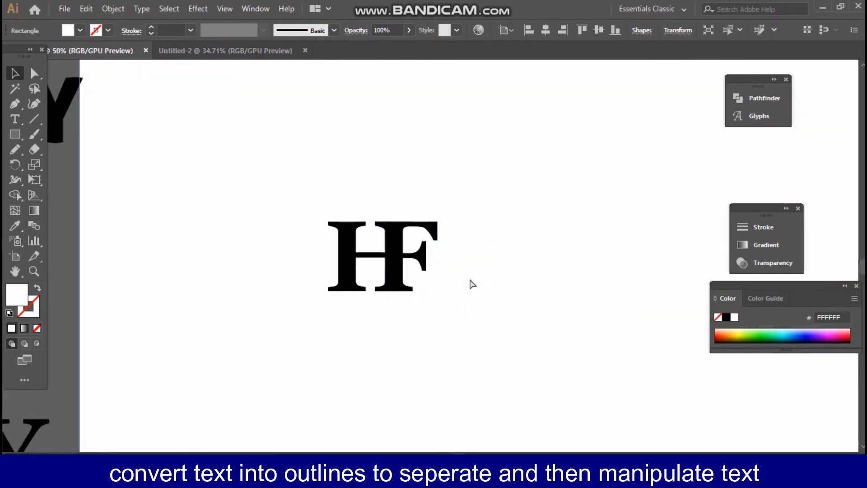
pyautogui.hotkey('ctrl', '=')
pyautogui.hotkey('ctrl', '=')
pyautogui.moveTo(315, 431); pyautogui.dragTo(487, 269)
pyautogui.hotkey('ctrl', '-')
pyautogui.hotkey('ctrl', '-')
pyautogui.hotkey('ctrl', '-')
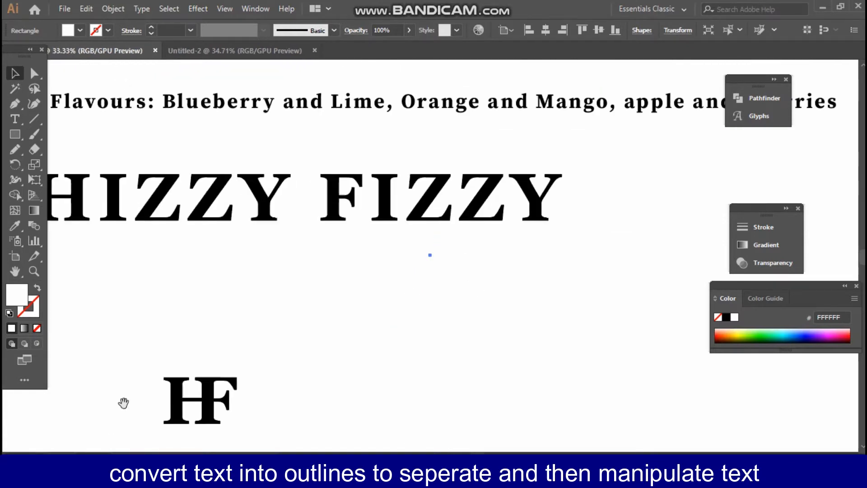
# Step: Cut the F's middle arm away from its stem in the HF monogram with the Eraser
pyautogui.moveTo(103, 419); pyautogui.dragTo(317, 261)
pyautogui.hotkey('ctrl', '=')
pyautogui.hotkey('ctrl', '=')
pyautogui.moveTo(113, 442); pyautogui.dragTo(431, 197)
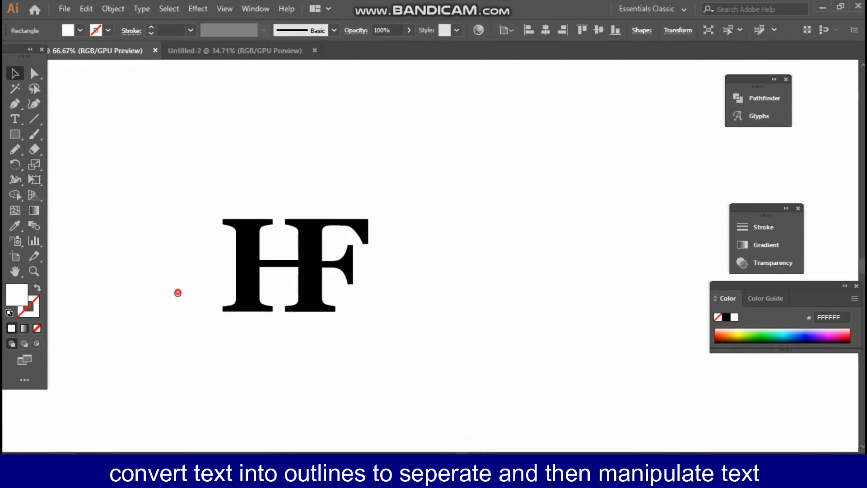
pyautogui.moveTo(178, 292); pyautogui.dragTo(216, 234)
pyautogui.moveTo(280, 358); pyautogui.dragTo(397, 271)
pyautogui.hotkey('ctrl', 'z')
pyautogui.hotkey('ctrl', '=')
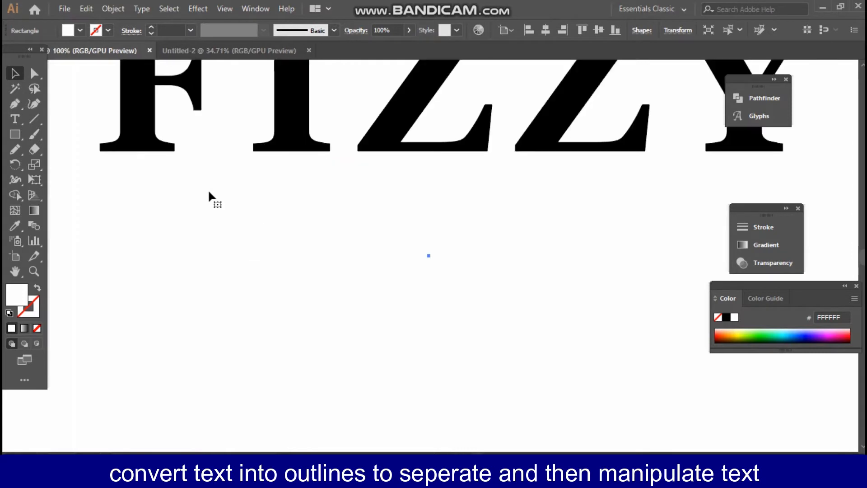
pyautogui.moveTo(218, 450); pyautogui.dragTo(320, 287)
pyautogui.moveTo(224, 401); pyautogui.dragTo(383, 337)
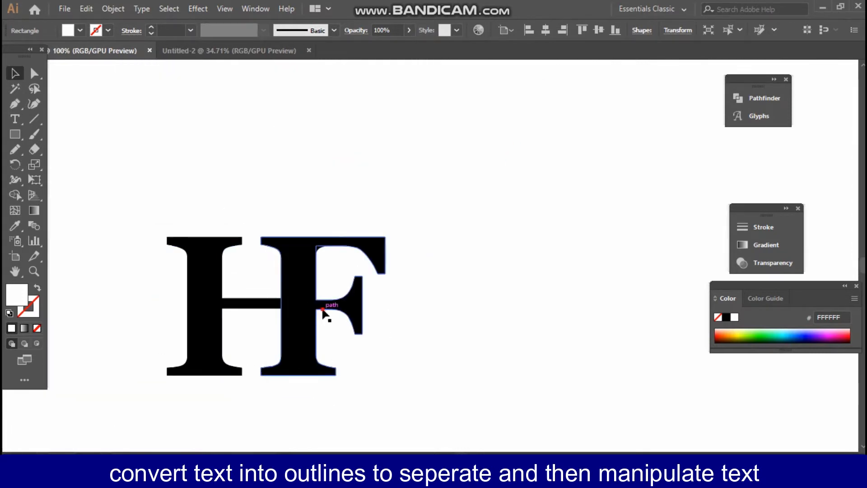
pyautogui.click(323, 307)
pyautogui.click(16, 152)
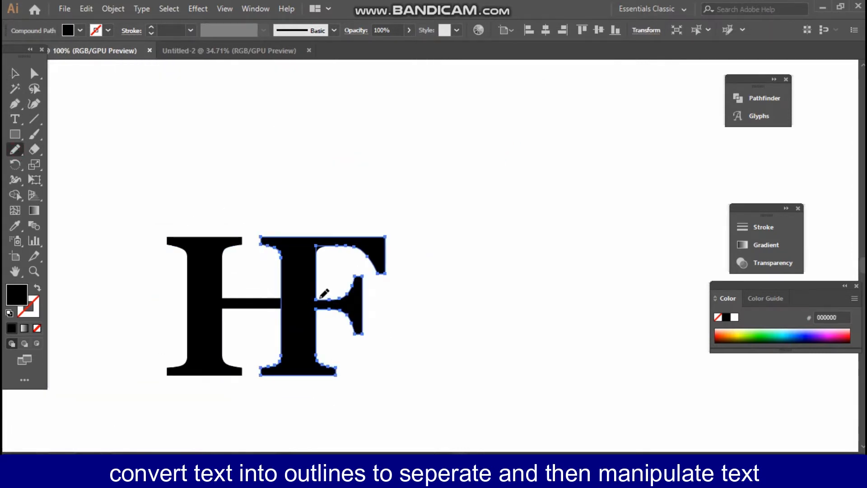
pyautogui.click(34, 154)
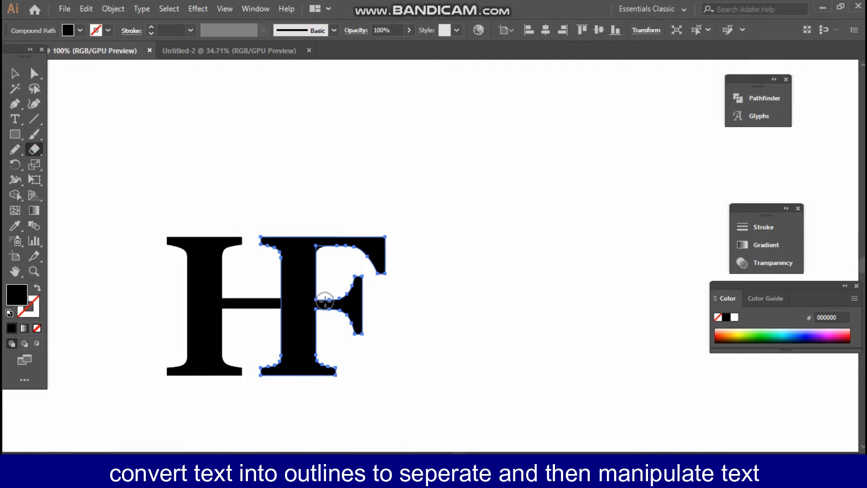
pyautogui.moveTo(325, 300); pyautogui.dragTo(326, 337)
pyautogui.press('p')
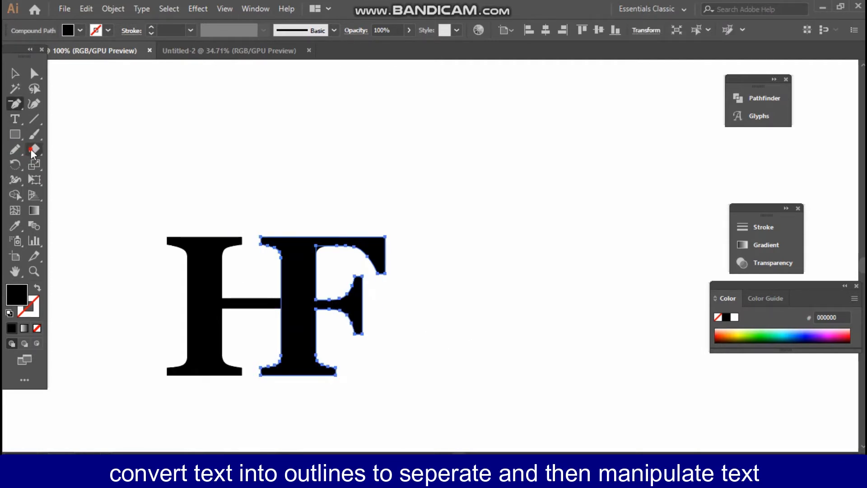
pyautogui.hotkey('shift', 'e')
pyautogui.moveTo(322, 300); pyautogui.dragTo(321, 312)
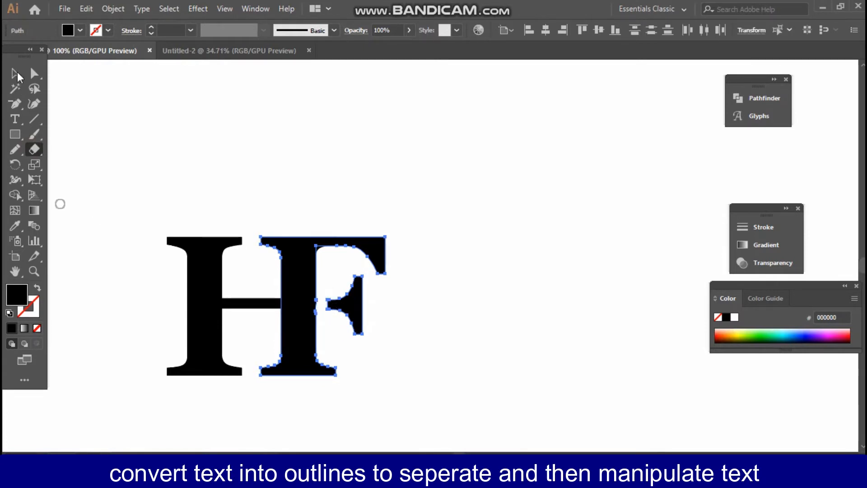
# Step: Erase the flared serifs of the detached F arm so that only a plain horizontal bar is left
pyautogui.click(15, 73)
pyautogui.click(339, 304)
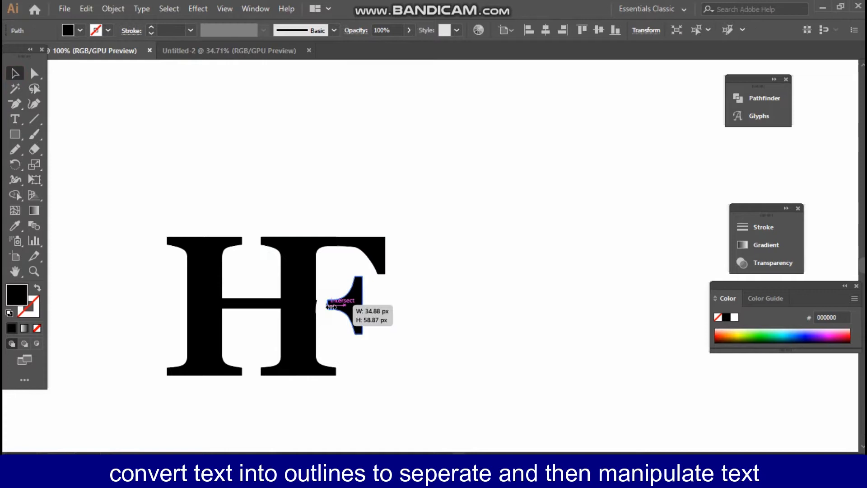
pyautogui.click(184, 210)
pyautogui.click(354, 292)
pyautogui.click(37, 149)
pyautogui.moveTo(348, 276)
pyautogui.mouseDown()
pyautogui.moveTo(363, 288)
pyautogui.moveTo(345, 290)
pyautogui.moveTo(359, 292)
pyautogui.moveTo(335, 329)
pyautogui.moveTo(386, 334)
pyautogui.moveTo(375, 339)
pyautogui.moveTo(342, 328)
pyautogui.moveTo(380, 321)
pyautogui.moveTo(339, 313)
pyautogui.moveTo(375, 315)
pyautogui.moveTo(327, 314)
pyautogui.moveTo(373, 318)
pyautogui.mouseUp()
pyautogui.press('v')
pyautogui.click(111, 129)
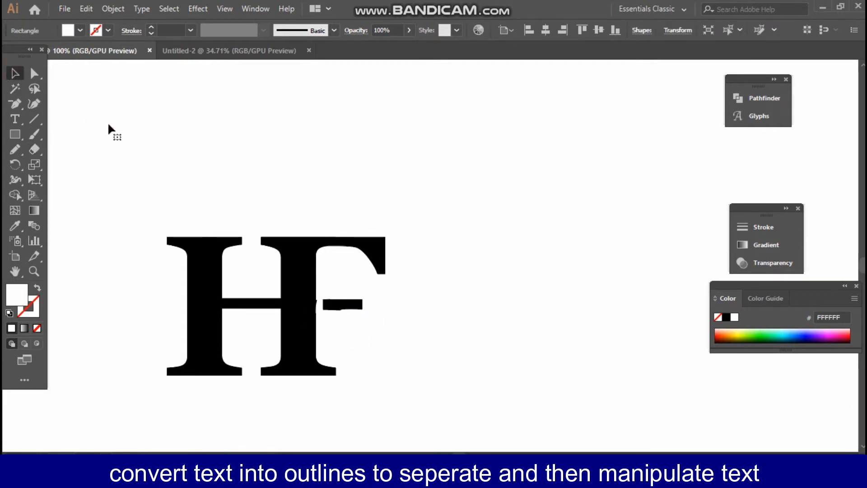
# Step: Scale the detached F bar to make it slightly longer and thicker
pyautogui.click(344, 302)
pyautogui.moveTo(362, 310)
pyautogui.mouseDown()
pyautogui.moveTo(375, 313)
pyautogui.moveTo(362, 307)
pyautogui.mouseUp()
pyautogui.click(340, 290)
pyautogui.click(338, 304)
# Step: Smooth the cut edge on the F's stem and the rough outline of the detached bar with the Smooth tool
pyautogui.click(15, 149)
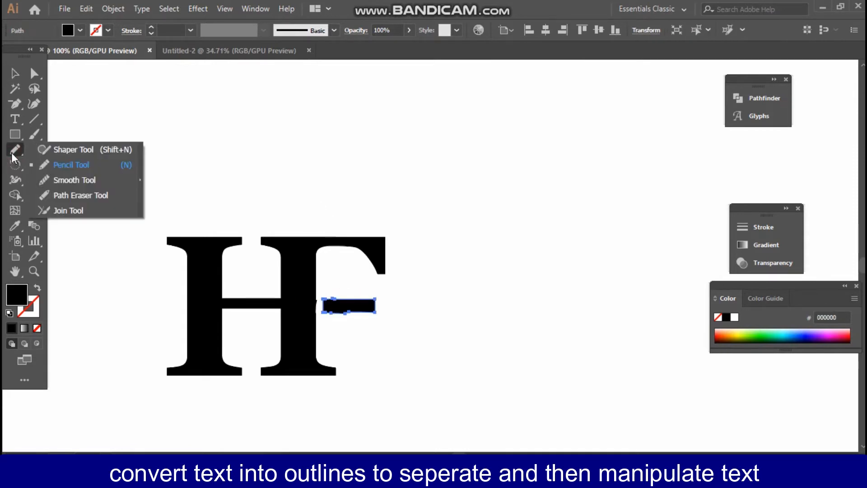
pyautogui.click(63, 165)
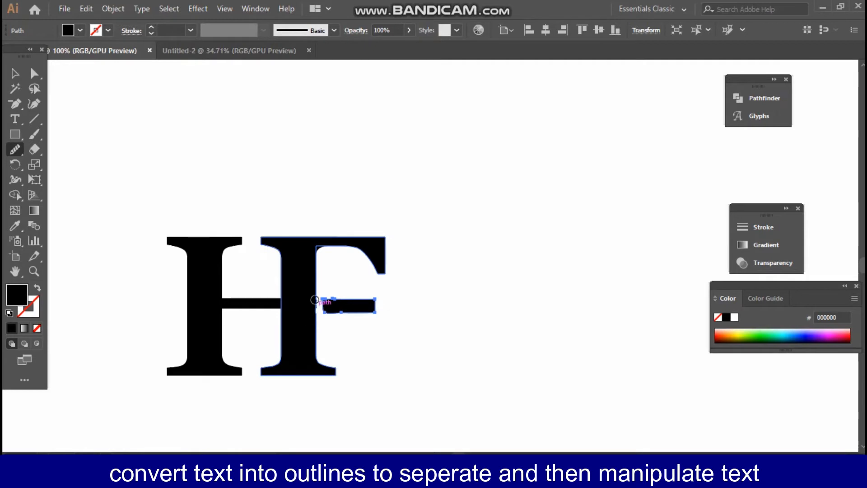
pyautogui.moveTo(314, 319); pyautogui.dragTo(315, 300)
pyautogui.click(15, 73)
pyautogui.click(107, 111)
pyautogui.click(296, 280)
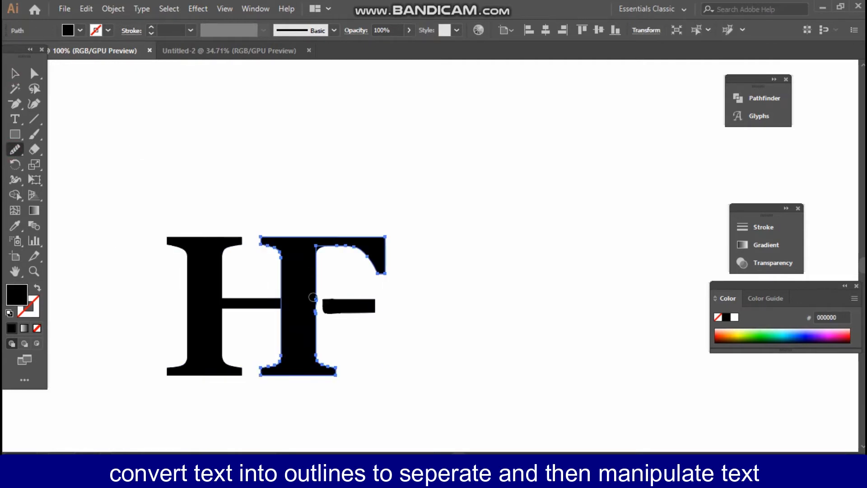
pyautogui.click(327, 312)
pyautogui.press('n')
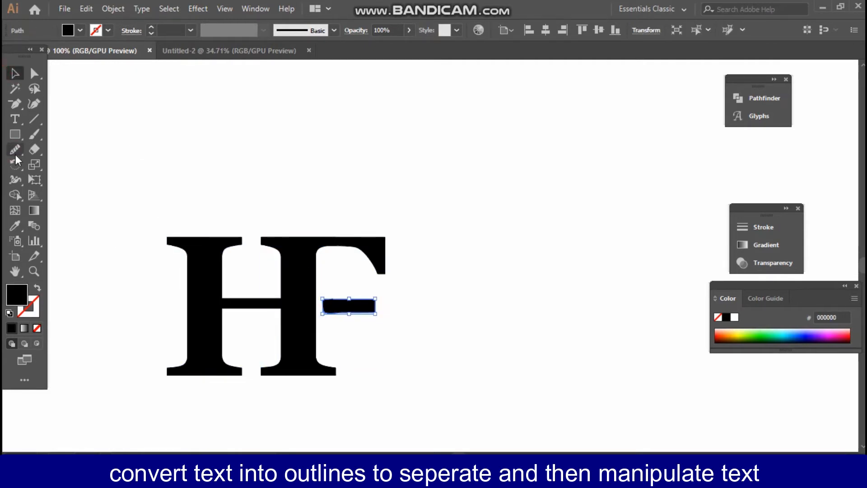
pyautogui.moveTo(339, 310); pyautogui.dragTo(341, 311)
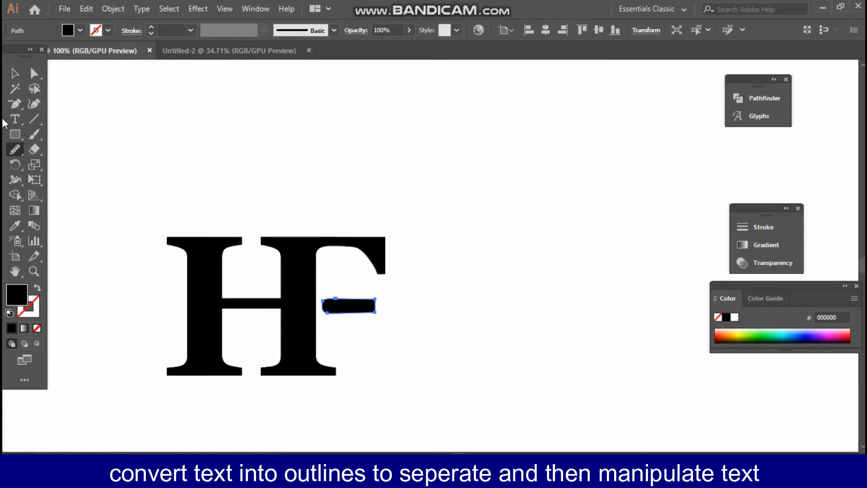
# Step: Combine the H, the F and the detached bar into a single HF mark with Pathfinder
pyautogui.click(15, 73)
pyautogui.click(144, 156)
pyautogui.moveTo(118, 180); pyautogui.dragTo(336, 360)
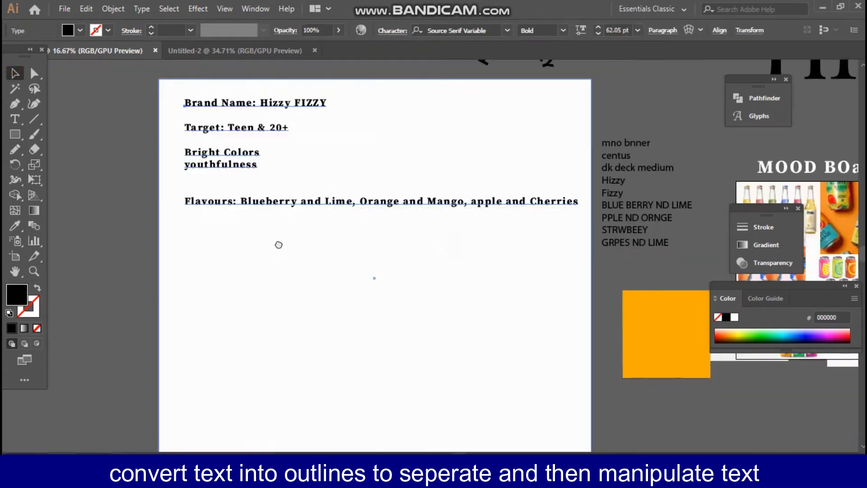
pyautogui.scroll(3, 277, 244)
pyautogui.moveTo(493, 319); pyautogui.dragTo(157, 264)
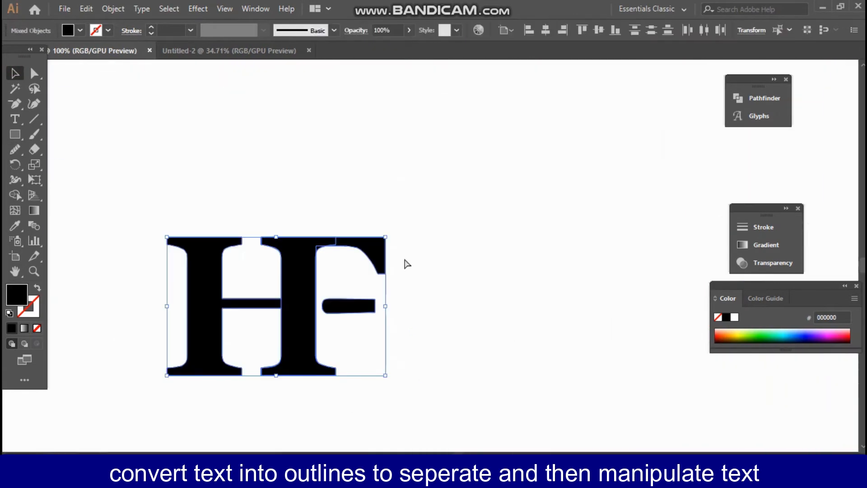
pyautogui.hotkey('ctrl', 'shift', 'o')
pyautogui.hotkey('shift', 'ctrl', 'F9')
pyautogui.click(375, 386)
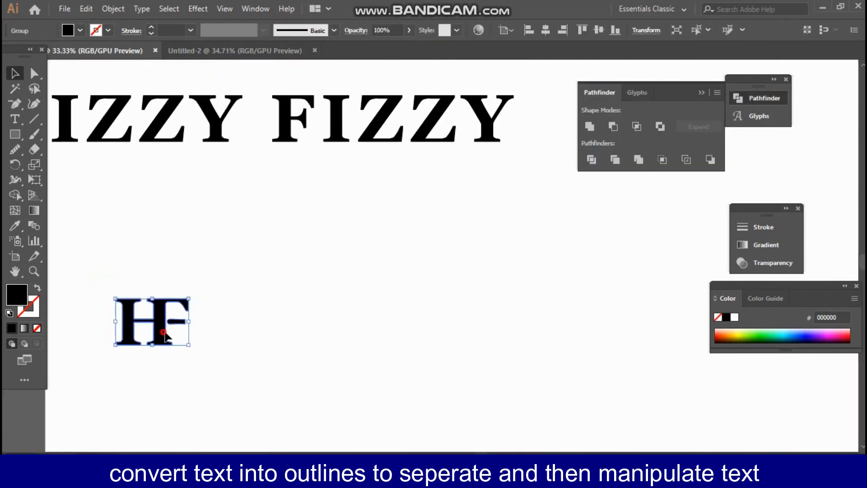
# Step: Enlarge the HF mark, move the wordmark fully onto the artboard and place the mark beneath its first letters
pyautogui.moveTo(165, 332); pyautogui.dragTo(238, 265)
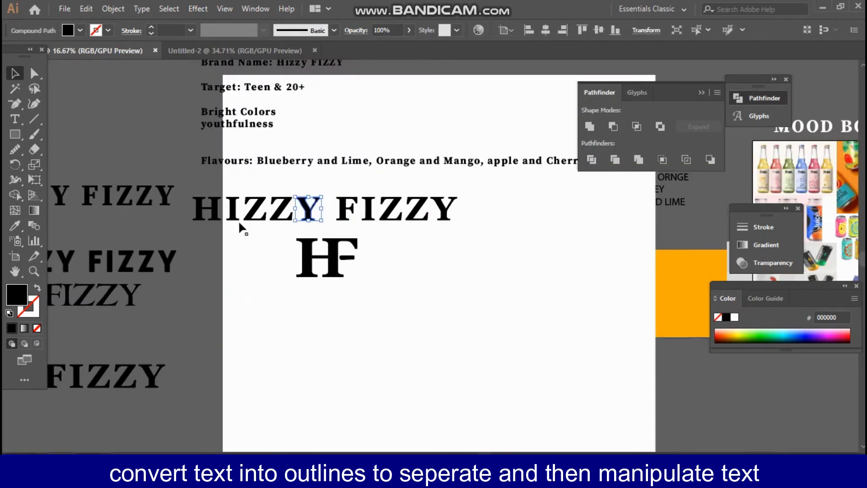
pyautogui.moveTo(461, 225); pyautogui.dragTo(195, 192)
pyautogui.moveTo(233, 216); pyautogui.dragTo(271, 212)
pyautogui.moveTo(305, 274); pyautogui.dragTo(237, 266)
pyautogui.click(253, 307)
# Step: Add the Georgia Bold heading "colors" below the HF mark and enlarge it to slightly wider than the mark
pyautogui.click(15, 120)
pyautogui.click(236, 294)
pyautogui.write('d')
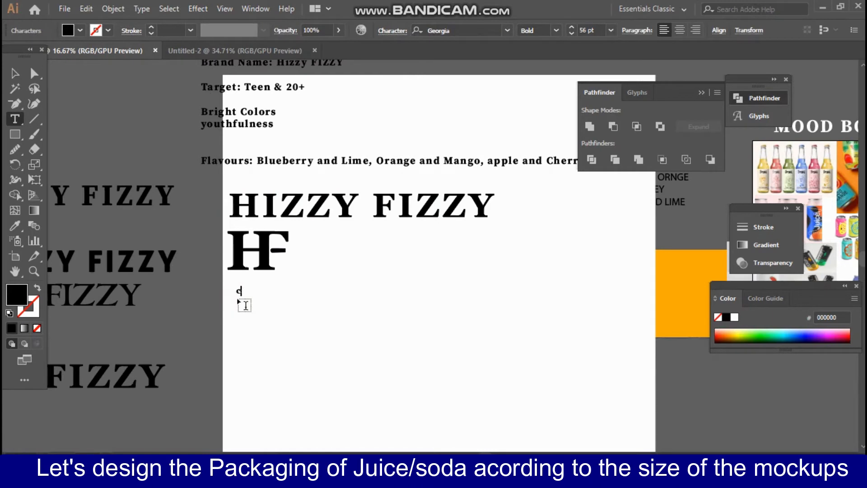
pyautogui.write('olors')
pyautogui.press('Escape')
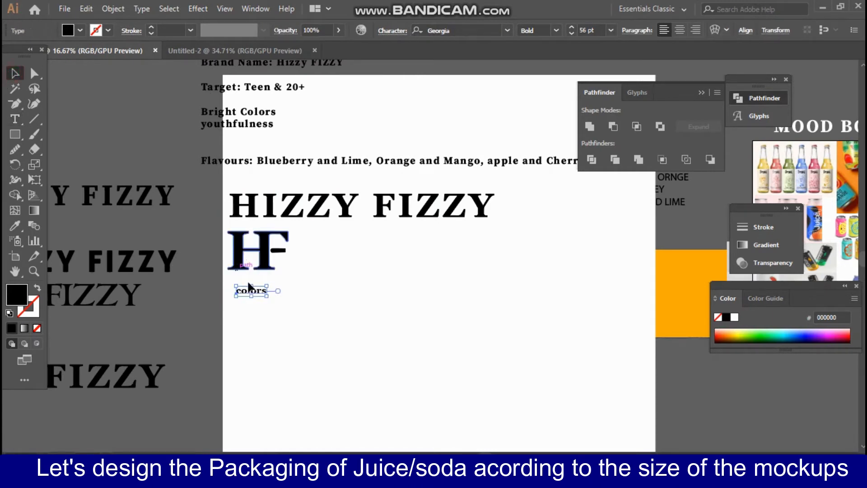
pyautogui.moveTo(269, 297); pyautogui.dragTo(231, 321)
pyautogui.click(175, 282)
pyautogui.click(224, 299)
# Step: Shift the HF mark slightly right and down, and nudge the colors heading a little lower
pyautogui.moveTo(251, 255); pyautogui.dragTo(270, 261)
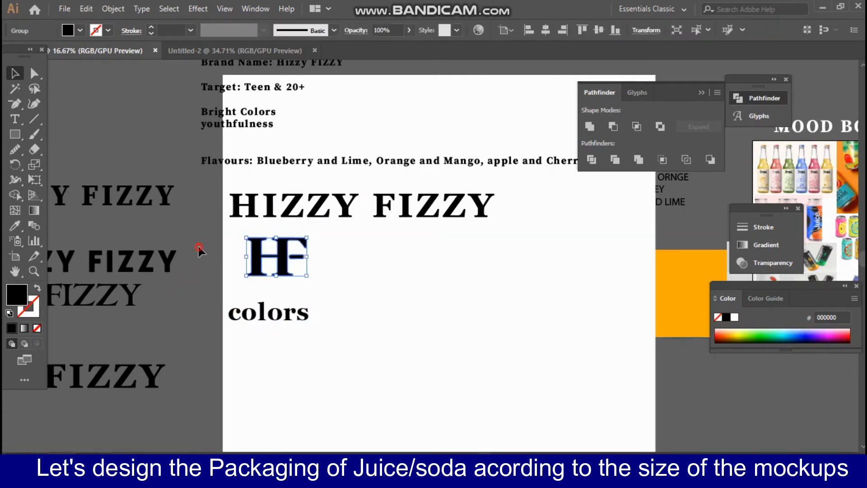
pyautogui.click(198, 246)
pyautogui.moveTo(248, 314); pyautogui.dragTo(249, 317)
pyautogui.click(210, 245)
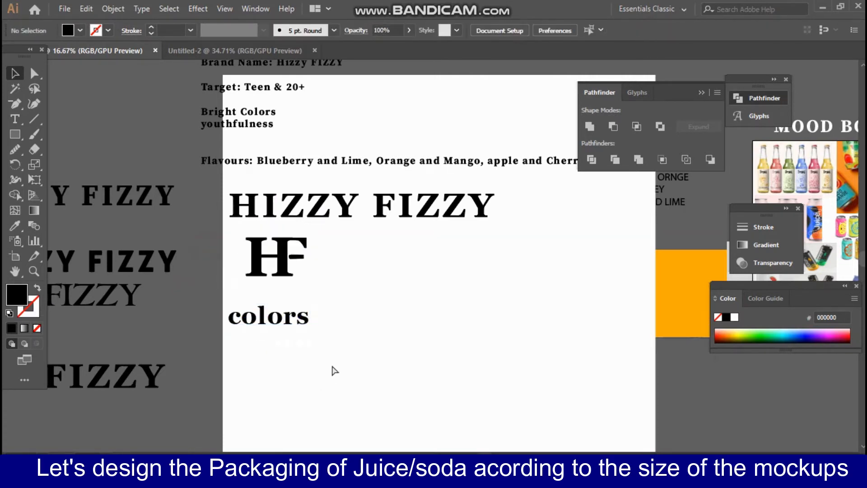
# Step: Close the Pathfinder panel and move the Stroke panel group higher up over the mood board
pyautogui.hotkey('ctrl', '-')
pyautogui.moveTo(691, 96); pyautogui.dragTo(700, 94)
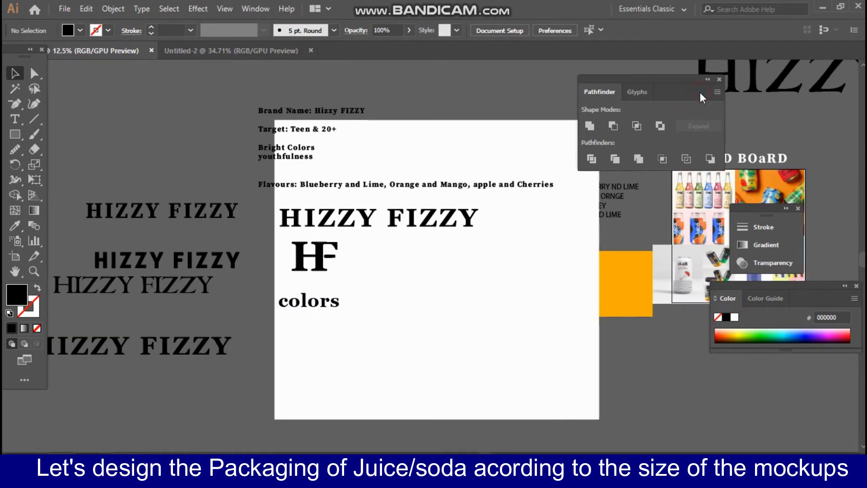
pyautogui.click(720, 79)
pyautogui.moveTo(767, 209)
pyautogui.mouseDown()
pyautogui.moveTo(708, 191)
pyautogui.moveTo(725, 178)
pyautogui.moveTo(725, 122)
pyautogui.mouseUp()
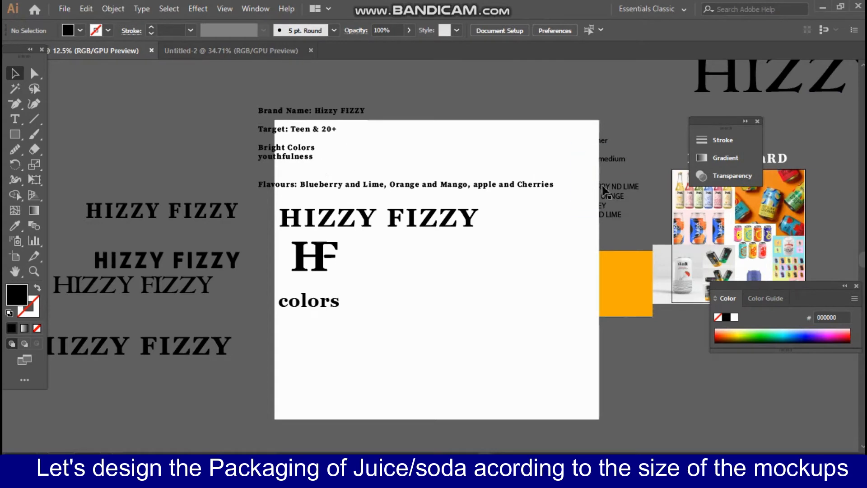
# Step: Move the flavour notes list onto the artboard beside the colors heading and bring it in front of the white background
pyautogui.moveTo(603, 191); pyautogui.dragTo(509, 333)
pyautogui.rightClick(509, 333)
pyautogui.click(718, 267)
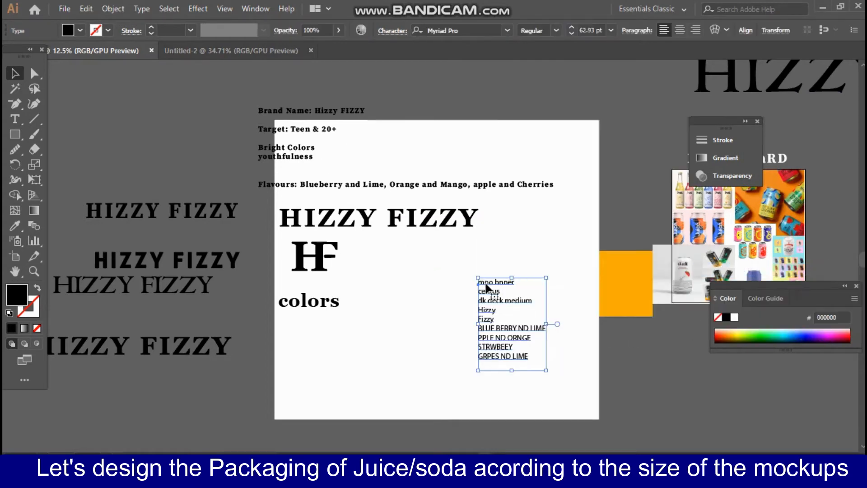
pyautogui.hotkey('ctrl', '=')
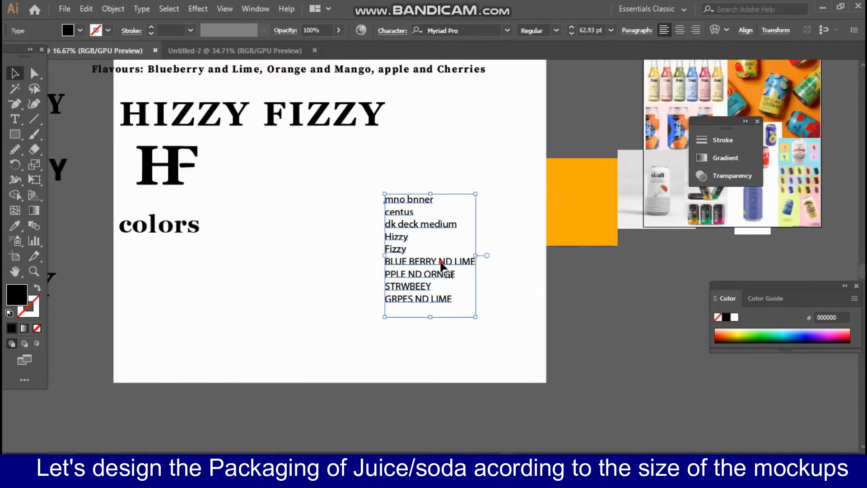
# Step: Insert the missing letter a in the notes list to read "BLUE BERRY aND LIME", "aPPLE aND ORNGE" and "STRaWBEEY"
pyautogui.doubleClick(441, 262)
pyautogui.write('a')
pyautogui.click(15, 73)
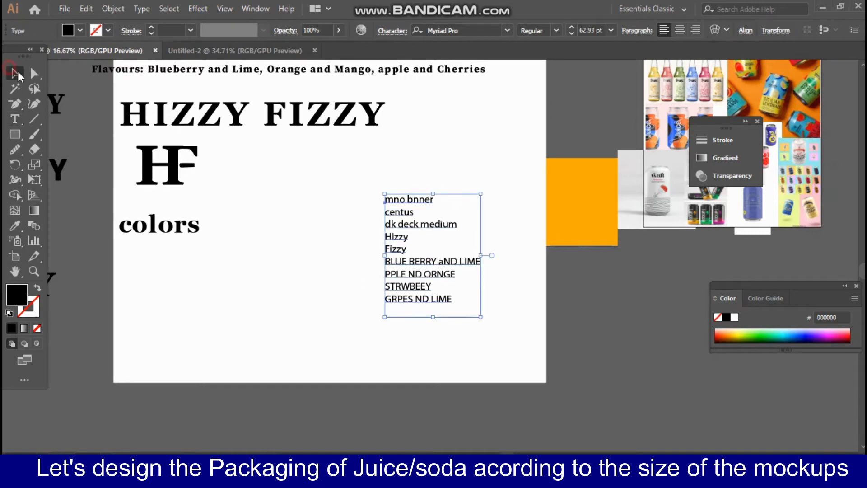
pyautogui.doubleClick(400, 264)
pyautogui.click(385, 274)
pyautogui.write('a')
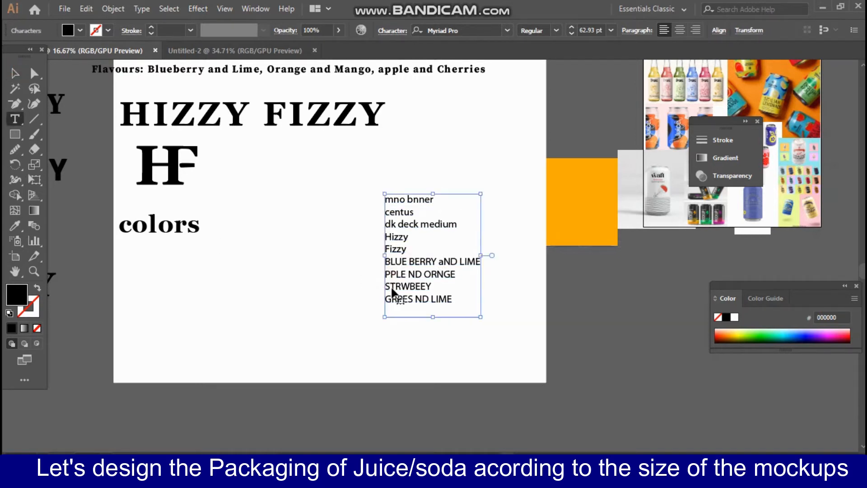
pyautogui.click(414, 275)
pyautogui.write('a')
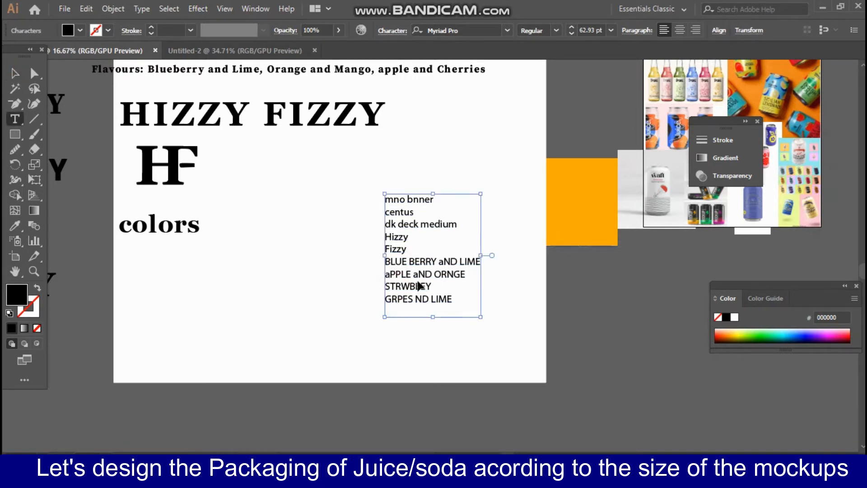
pyautogui.click(402, 287)
pyautogui.write('a')
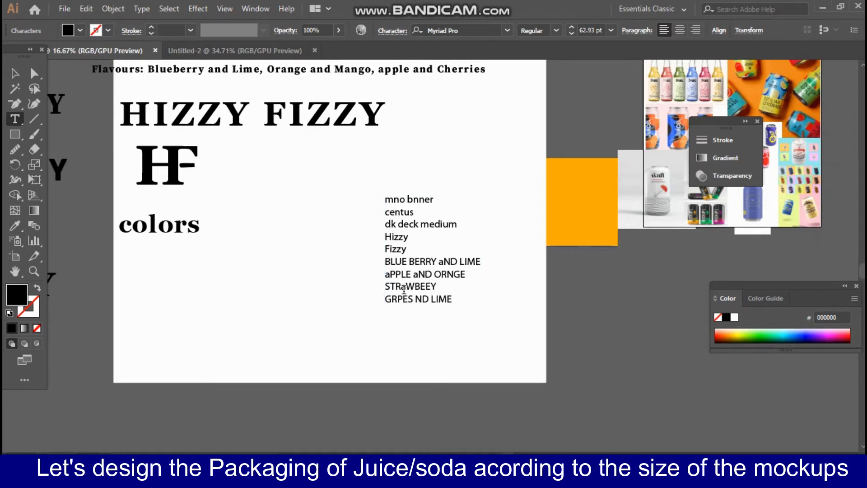
pyautogui.click(15, 73)
# Step: Delete the last line, "GRPES ND LIME", from the notes list
pyautogui.moveTo(56, 212); pyautogui.dragTo(45, 232)
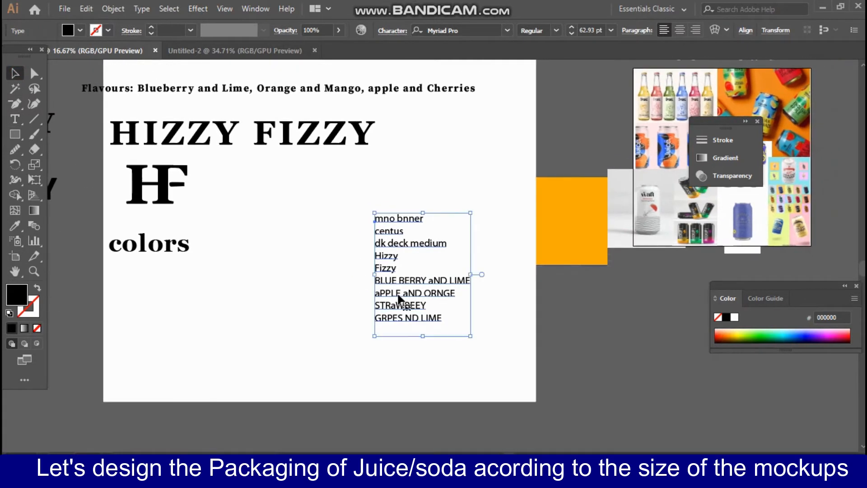
pyautogui.tripleClick(397, 319)
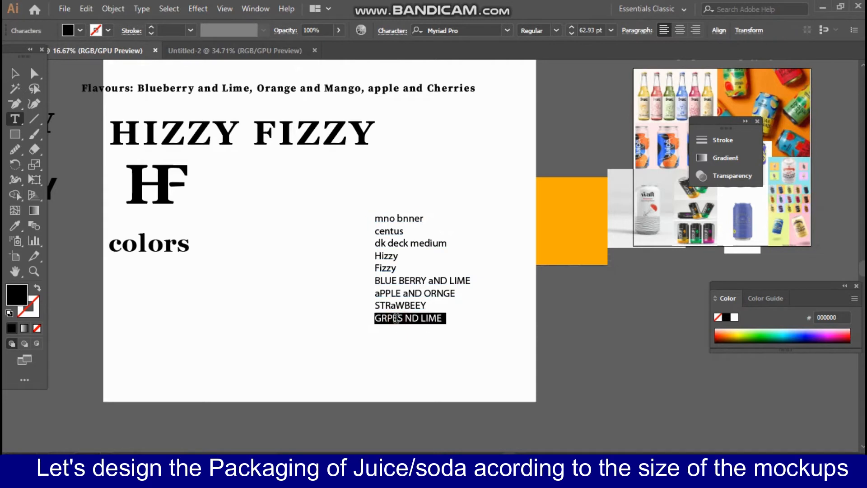
pyautogui.press('BackSpace')
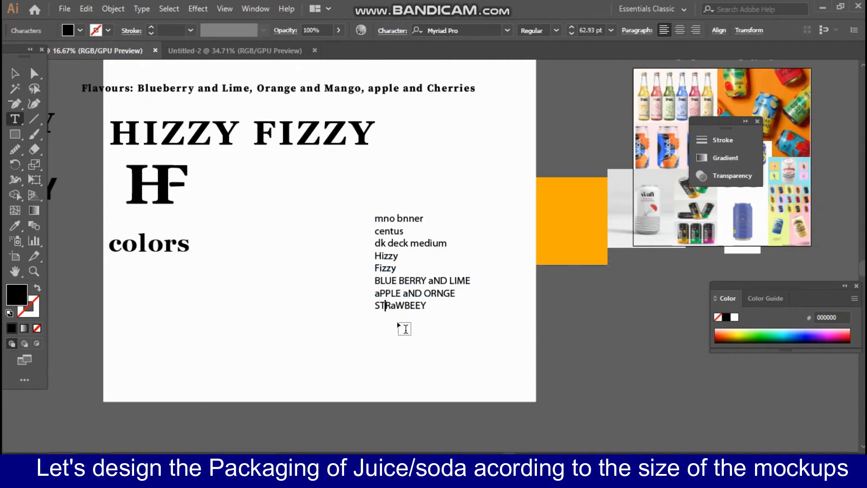
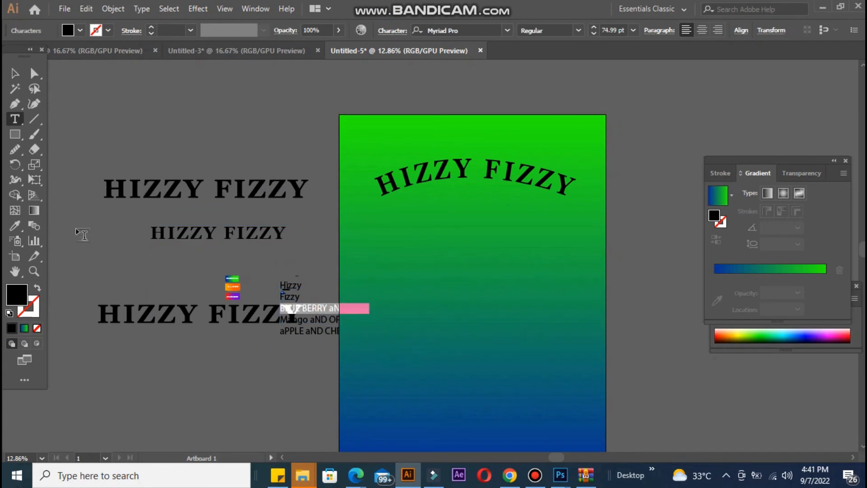
# Step: Add the text "BLUE BERRY & LIME" to the green-to-blue label beneath the arched HIZZY FIZZY wordmark
pyautogui.click(15, 119)
pyautogui.click(418, 236)
pyautogui.write('BLUE BERRY aND LIME')
pyautogui.click(15, 73)
pyautogui.doubleClick(486, 234)
pyautogui.moveTo(484, 233); pyautogui.dragTo(470, 234)
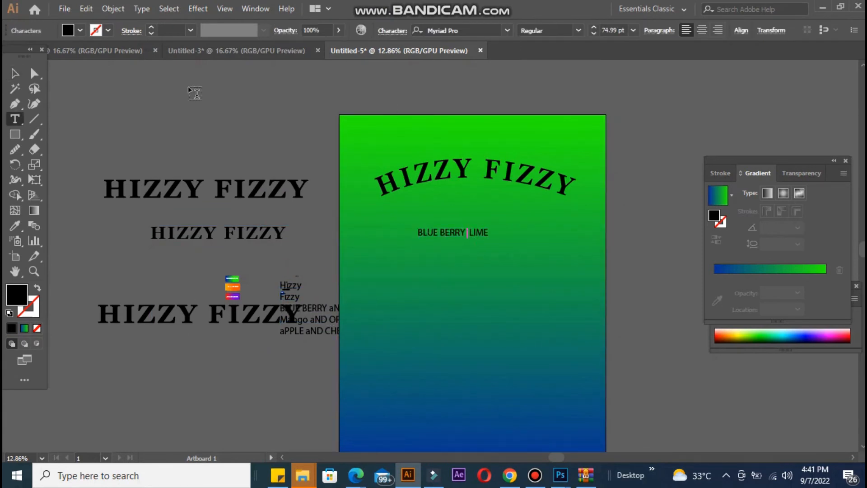
pyautogui.write('&')
pyautogui.click(16, 73)
# Step: Enlarge the "BLUE BERRY & LIME" text to about 132 pt and move it further down the label, centred beneath the wordmark
pyautogui.keyDown('shift'); pyautogui.click(494, 250); pyautogui.keyUp('shift')
pyautogui.click(479, 234)
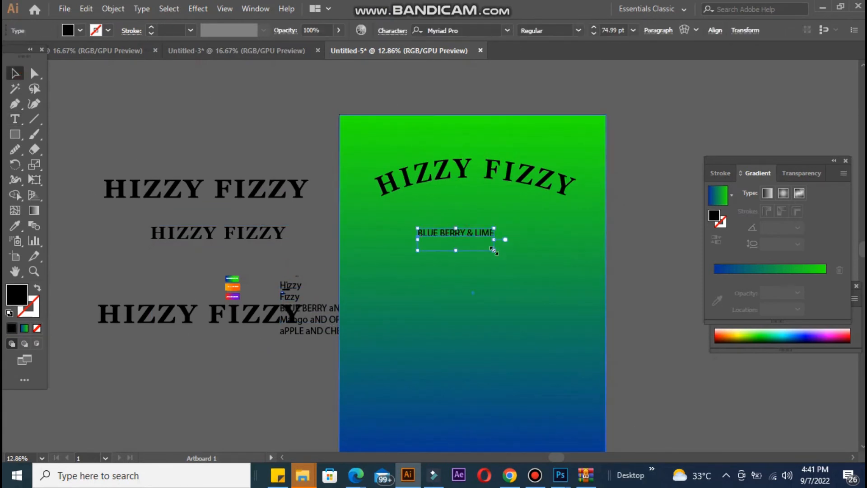
pyautogui.moveTo(494, 249); pyautogui.dragTo(553, 267)
pyautogui.moveTo(462, 233); pyautogui.dragTo(448, 273)
# Step: Set the "BLUE BERRY & LIME" text in Source Sans Variable with the Semibold style
pyautogui.click(392, 31)
pyautogui.click(396, 51)
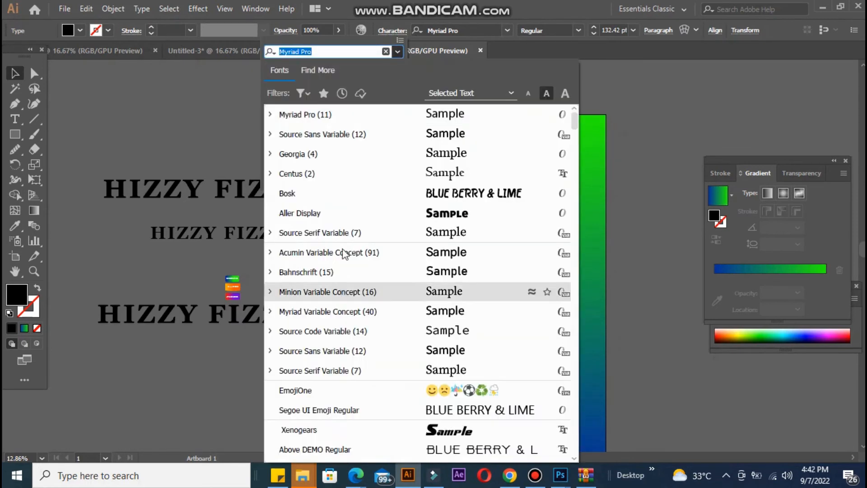
pyautogui.click(335, 137)
pyautogui.click(579, 33)
pyautogui.click(578, 32)
pyautogui.click(542, 101)
pyautogui.click(581, 32)
pyautogui.click(545, 86)
pyautogui.click(615, 292)
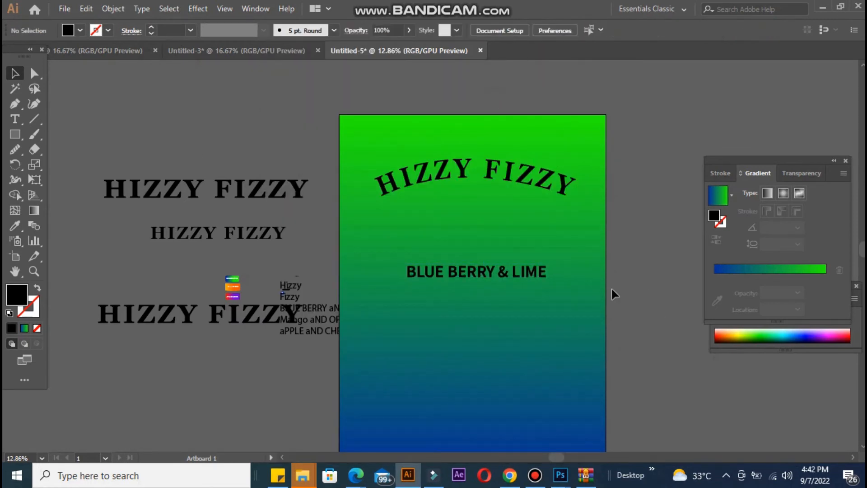
# Step: Draw a wide, thin black bar beneath the flavour text and move it slightly lower on the label
pyautogui.moveTo(637, 286)
pyautogui.mouseDown()
pyautogui.moveTo(601, 200)
pyautogui.moveTo(586, 209)
pyautogui.mouseUp()
pyautogui.click(14, 134)
pyautogui.moveTo(333, 215); pyautogui.dragTo(512, 238)
pyautogui.moveTo(421, 238); pyautogui.dragTo(422, 231)
pyautogui.press('v')
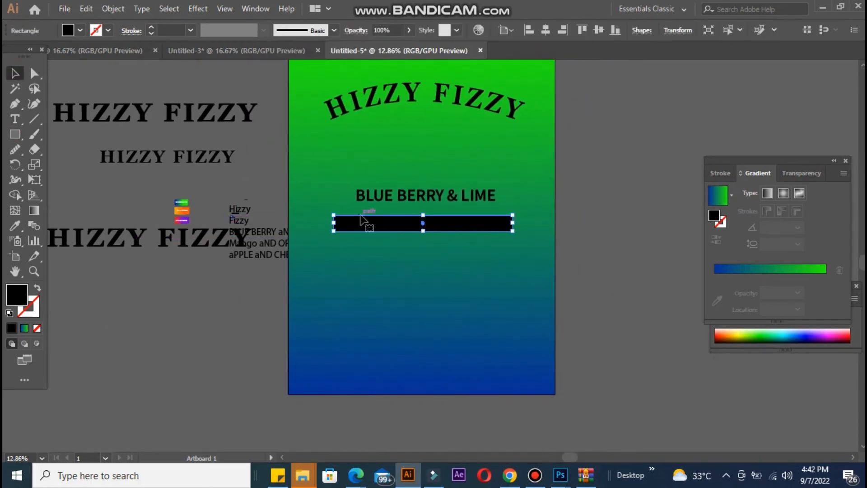
pyautogui.moveTo(360, 222); pyautogui.dragTo(362, 245)
# Step: Add the "all natural" tagline text beside the artboard and change its case to uppercase
pyautogui.click(205, 201)
pyautogui.click(16, 121)
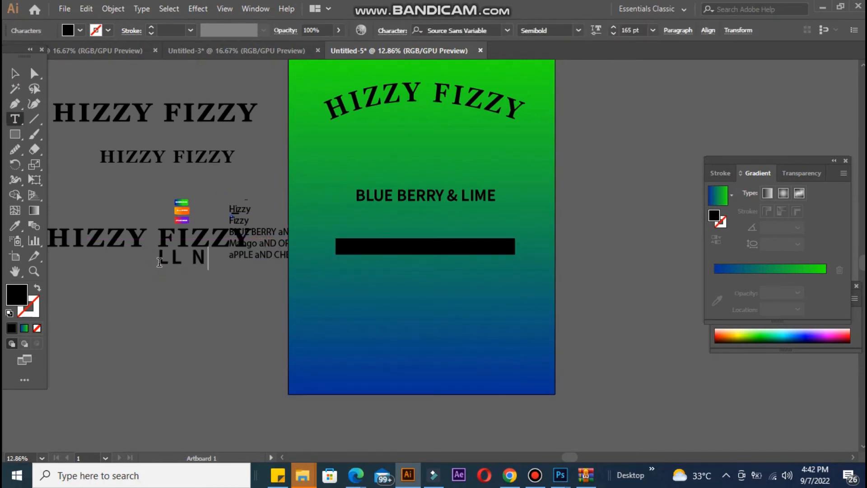
pyautogui.press('Escape')
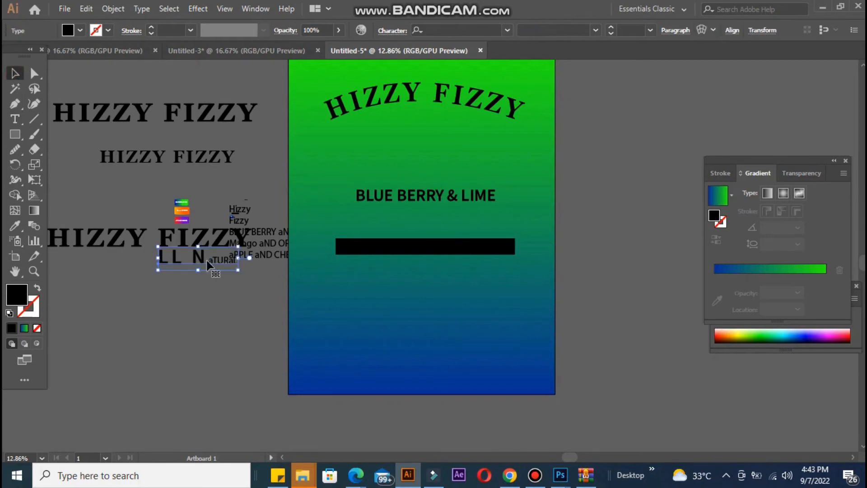
pyautogui.click(142, 9)
pyautogui.click(336, 207)
pyautogui.tripleClick(246, 332)
pyautogui.click(141, 9)
pyautogui.moveTo(173, 205)
pyautogui.click(337, 208)
pyautogui.click(276, 324)
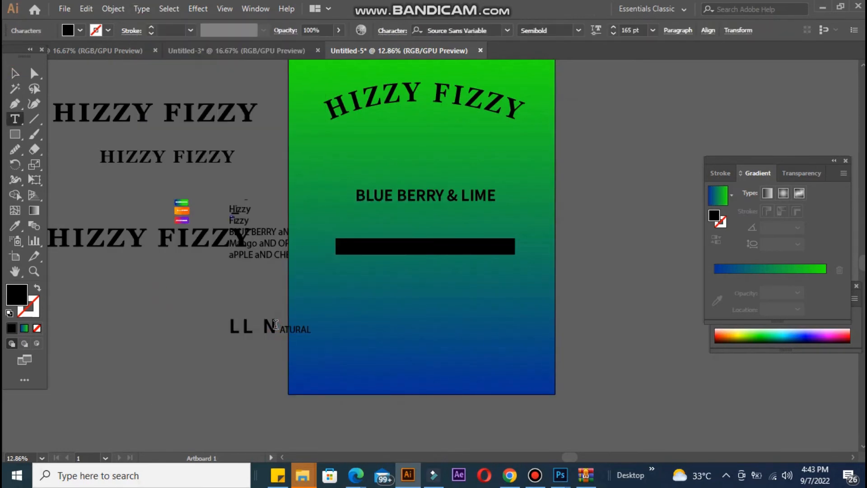
# Step: Remove the oversized stray letters and complete the tagline so it reads "ALL NATURAL"
pyautogui.press('BackSpace')
pyautogui.press('Left')
pyautogui.press('BackSpace')
pyautogui.press('BackSpace')
pyautogui.press('BackSpace')
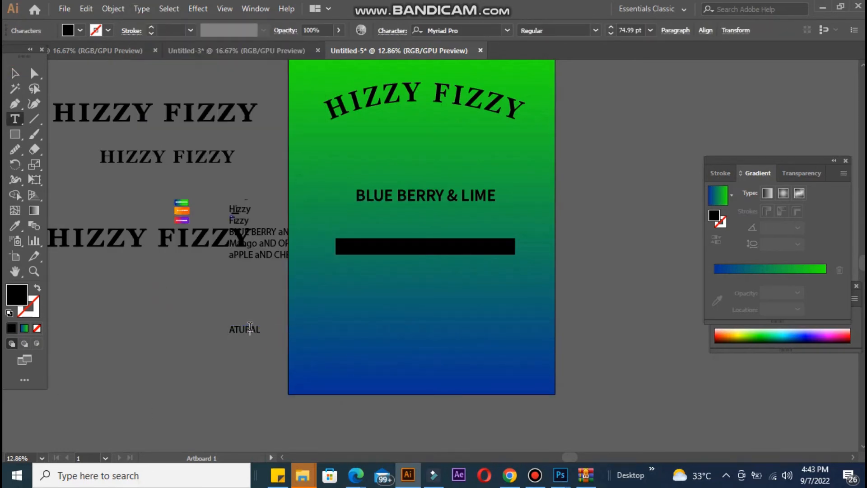
pyautogui.write('N')
pyautogui.press('Escape')
pyautogui.doubleClick(237, 332)
pyautogui.press('Left')
pyautogui.write('ALL')
pyautogui.click(15, 73)
# Step: Colour the ALL NATURAL text with the label's bright green and enlarge it to about 118 pt
pyautogui.click(15, 226)
pyautogui.click(316, 75)
pyautogui.click(15, 73)
pyautogui.moveTo(284, 335); pyautogui.dragTo(314, 341)
# Step: Set ALL NATURAL in Source Sans Variable Semibold, widen its horizontal scale, and move it onto the black bar
pyautogui.click(392, 31)
pyautogui.click(397, 52)
pyautogui.click(319, 289)
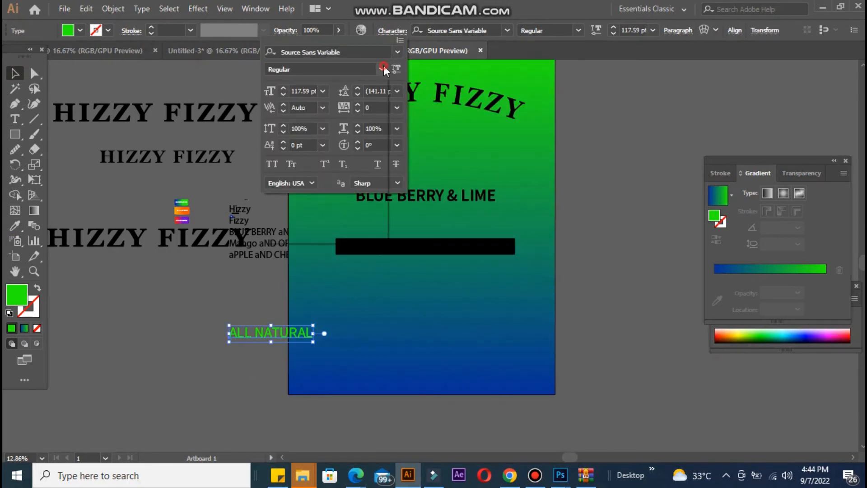
pyautogui.click(382, 69)
pyautogui.click(293, 125)
pyautogui.click(358, 126)
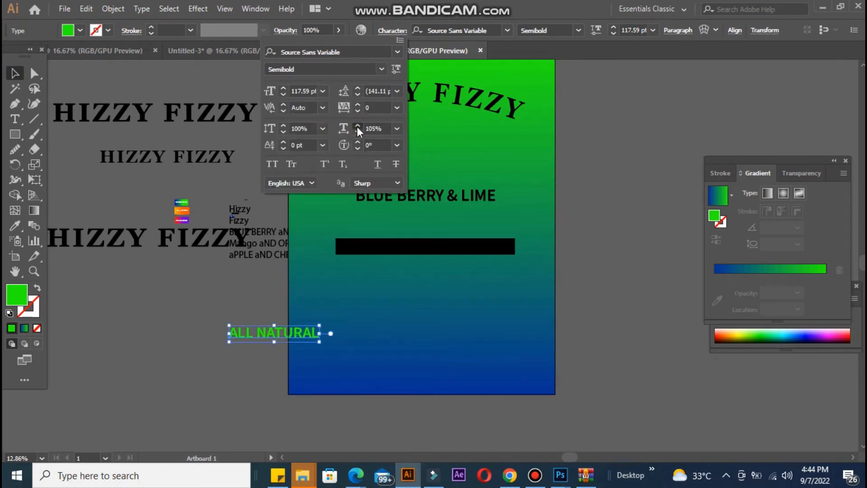
pyautogui.click(357, 126)
pyautogui.moveTo(328, 340); pyautogui.dragTo(460, 257)
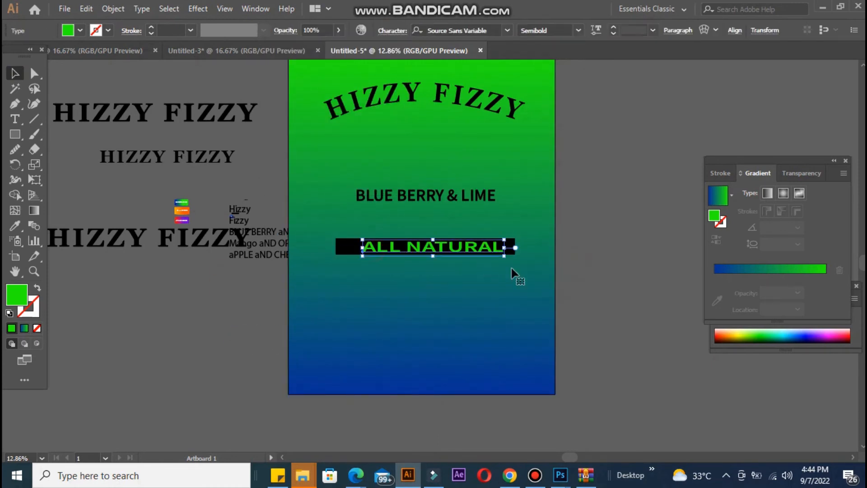
# Step: Change ALL NATURAL to the Regular style with 132% horizontal scale and centre it on the black bar
pyautogui.click(578, 30)
pyautogui.click(543, 73)
pyautogui.click(393, 31)
pyautogui.click(357, 131)
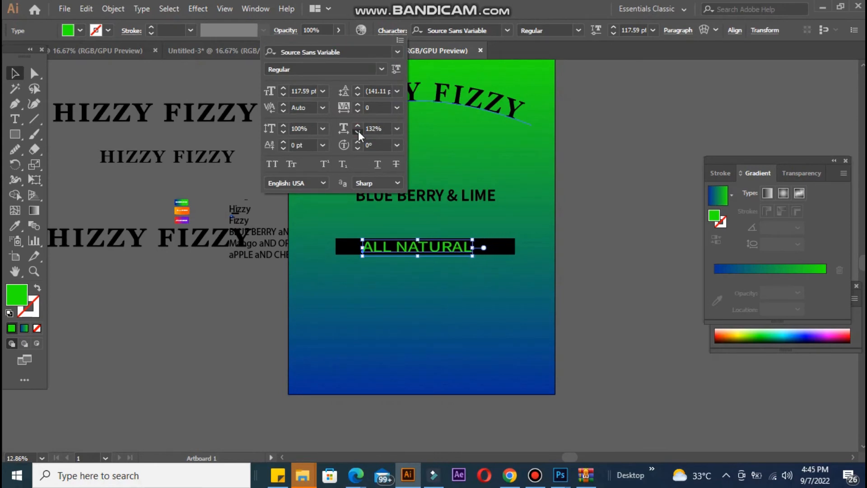
pyautogui.click(339, 247)
pyautogui.click(575, 212)
# Step: Draw a horizontal line on the empty canvas beside the label with a black 4 pt stroke
pyautogui.press('\\')
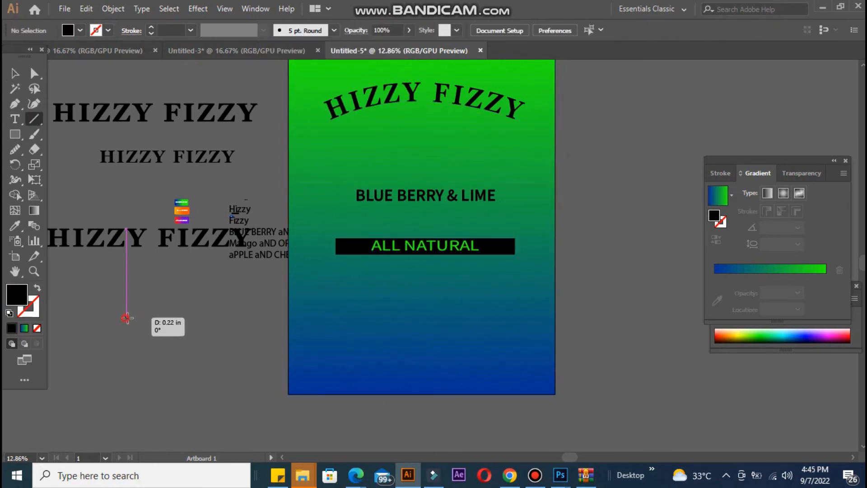
pyautogui.moveTo(125, 318); pyautogui.dragTo(271, 318)
pyautogui.click(12, 329)
pyautogui.click(37, 287)
pyautogui.tripleClick(151, 27)
# Step: Apply the Zig Zag effect to the line with smooth points, adjusting the ridges per segment
pyautogui.click(198, 9)
pyautogui.moveTo(232, 114)
pyautogui.click(356, 174)
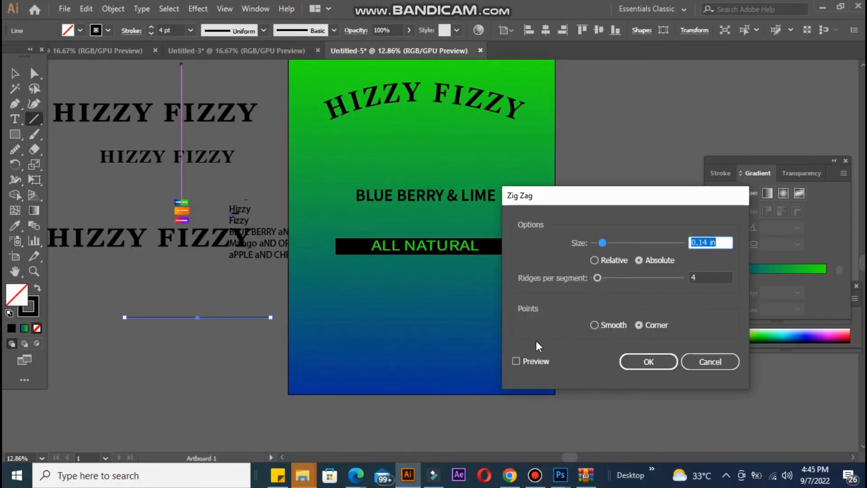
pyautogui.click(516, 361)
pyautogui.click(595, 325)
pyautogui.moveTo(595, 282); pyautogui.dragTo(599, 281)
pyautogui.click(648, 361)
pyautogui.click(15, 73)
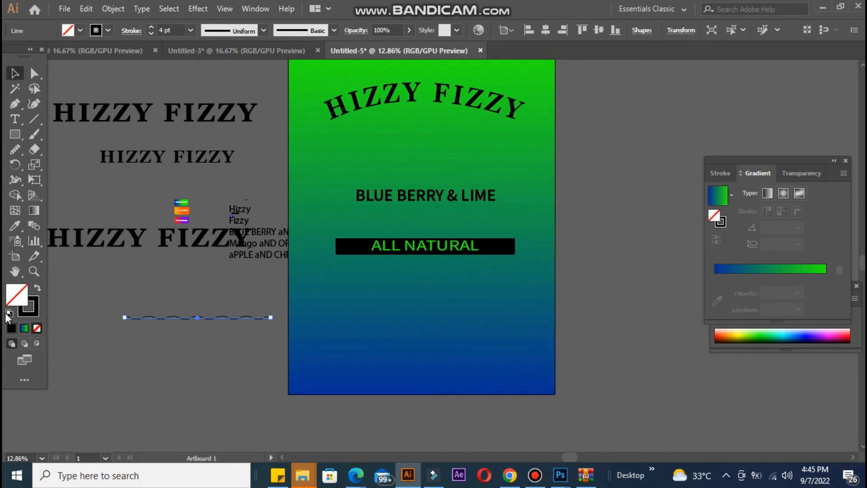
# Step: Give the wavy line a white stroke and no fill
pyautogui.click(11, 328)
pyautogui.doubleClick(23, 295)
pyautogui.click(418, 172)
pyautogui.click(712, 179)
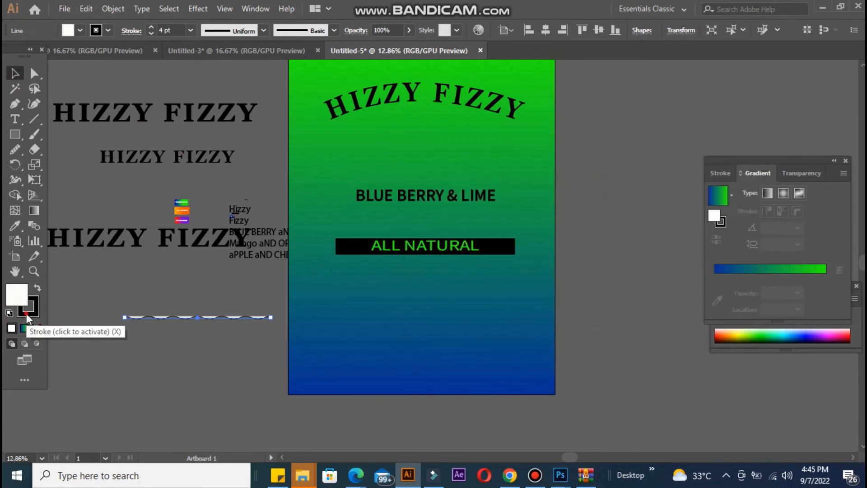
pyautogui.click(37, 289)
pyautogui.click(37, 328)
pyautogui.click(107, 354)
# Step: Lengthen the wavy line beyond the label's width and stack six copies across the label's lower part
pyautogui.click(164, 318)
pyautogui.moveTo(271, 318); pyautogui.dragTo(465, 345)
pyautogui.moveTo(230, 318)
pyautogui.mouseDown()
pyautogui.moveTo(347, 385)
pyautogui.moveTo(347, 373)
pyautogui.mouseUp()
pyautogui.moveTo(347, 373); pyautogui.dragTo(346, 348)
pyautogui.moveTo(346, 347); pyautogui.dragTo(347, 335)
pyautogui.click(255, 187)
# Step: Add the volume text "350ml" on the empty canvas beside the label
pyautogui.press('t')
pyautogui.click(128, 284)
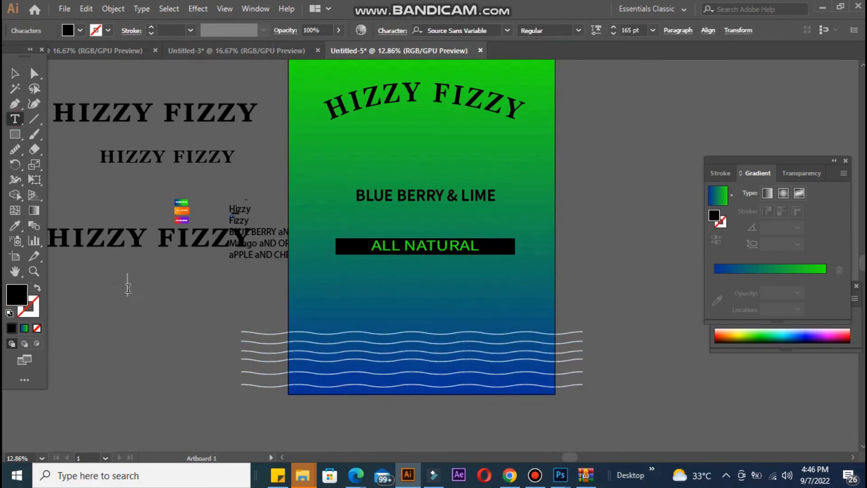
pyautogui.write('350ml')
pyautogui.click(15, 73)
# Step: Reduce the font size of the 350ml text and give it the solid green fill from the label colours
pyautogui.press('i')
pyautogui.click(181, 202)
pyautogui.press('v')
pyautogui.click(392, 31)
pyautogui.click(283, 94)
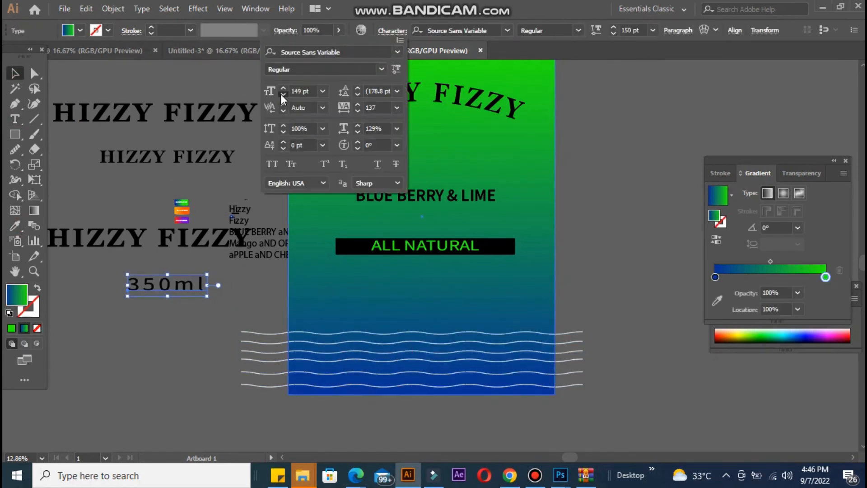
pyautogui.click(283, 95)
pyautogui.click(12, 329)
pyautogui.click(93, 321)
# Step: Place the 350ml text in the label's lower-left corner at about 112 pt in the Bold style
pyautogui.moveTo(140, 286); pyautogui.dragTo(352, 373)
pyautogui.click(312, 411)
pyautogui.click(299, 383)
pyautogui.click(591, 31)
pyautogui.click(539, 106)
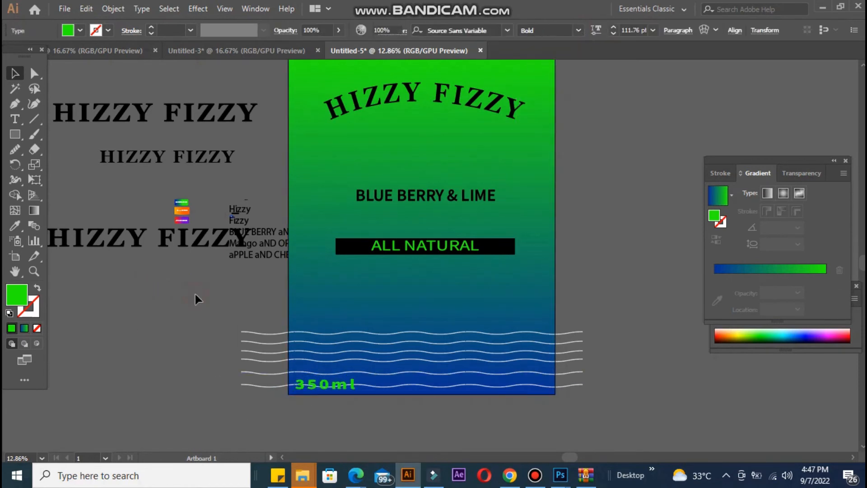
# Step: Select all the wavy lines and set their opacity to 57%
pyautogui.click(280, 371)
pyautogui.moveTo(272, 404); pyautogui.dragTo(258, 318)
pyautogui.click(409, 30)
pyautogui.moveTo(411, 46); pyautogui.dragTo(386, 48)
pyautogui.click(600, 241)
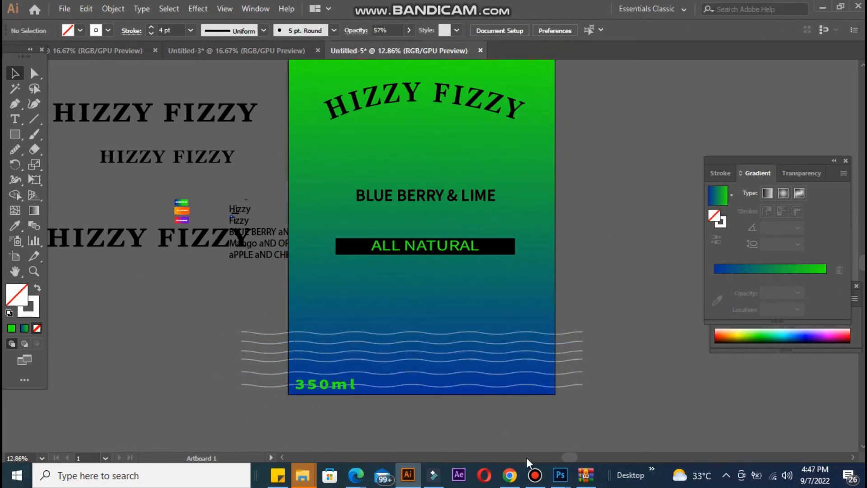
# Step: Paste the lightning bolt graphic onto the label beneath the right end of the ALL NATURAL bar
pyautogui.click(534, 475)
pyautogui.click(588, 177)
pyautogui.hotkey('ctrl', 'v')
pyautogui.click(15, 226)
pyautogui.moveTo(431, 256); pyautogui.dragTo(533, 292)
# Step: Try to recolour the lightning bolt with the label's green
pyautogui.click(296, 81)
pyautogui.click(11, 329)
pyautogui.click(15, 73)
pyautogui.click(562, 312)
pyautogui.click(527, 296)
pyautogui.click(605, 276)
pyautogui.click(530, 294)
pyautogui.click(608, 276)
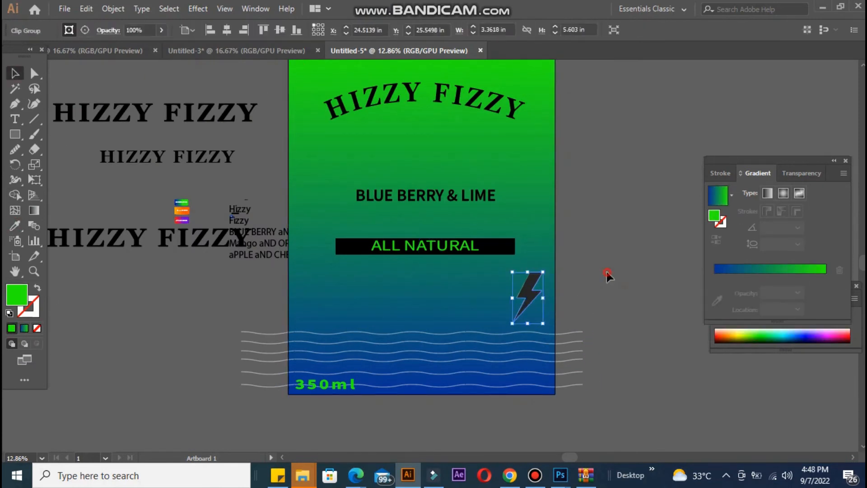
# Step: Set the lowest wavy line's opacity to 26% and export the label artwork
pyautogui.click(242, 384)
pyautogui.click(587, 182)
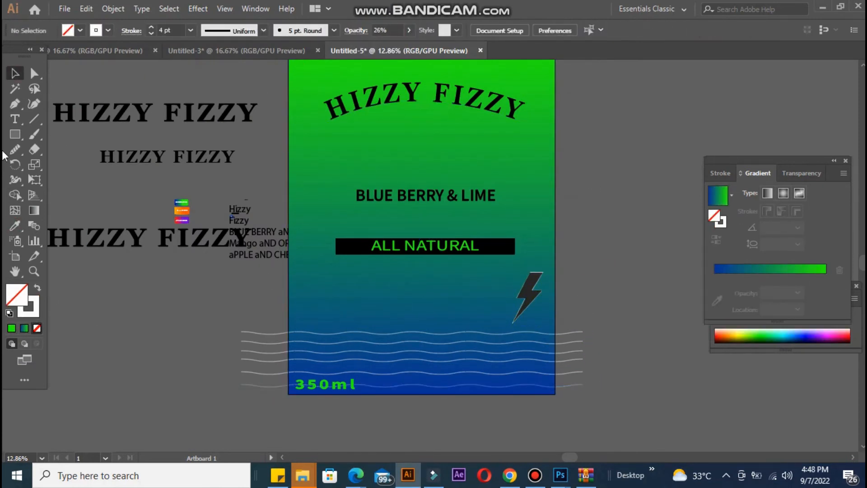
pyautogui.click(64, 8)
pyautogui.moveTo(149, 232)
pyautogui.click(319, 232)
pyautogui.click(571, 380)
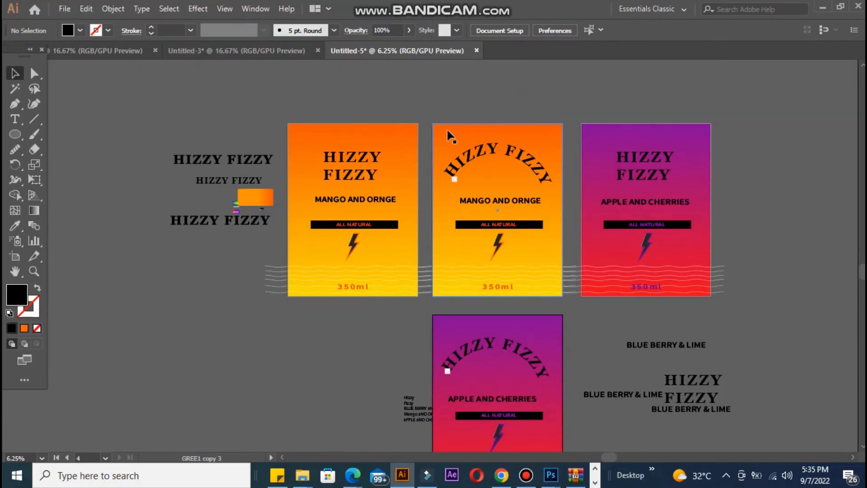
# Step: Delete the flavour notes list overlapping the left edge of the lower APPLE AND CHERRIES label
pyautogui.click(449, 135)
pyautogui.click(598, 140)
pyautogui.click(510, 334)
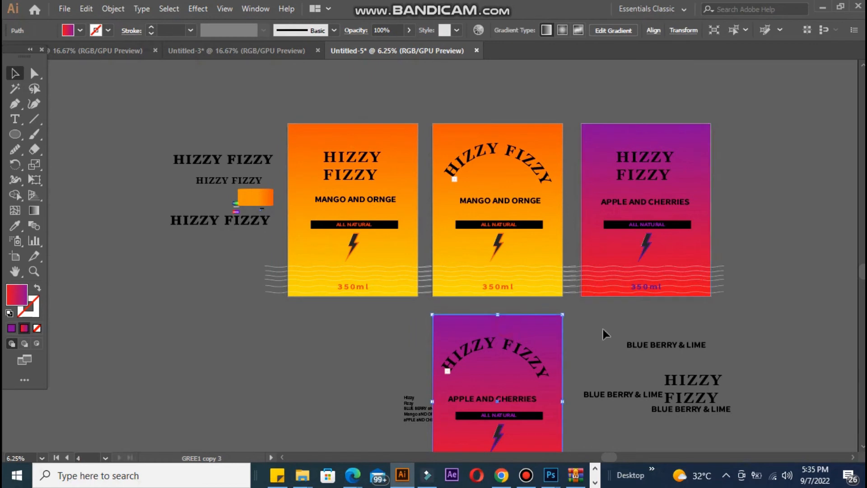
pyautogui.moveTo(606, 327); pyautogui.dragTo(601, 294)
pyautogui.click(451, 381)
pyautogui.click(420, 369)
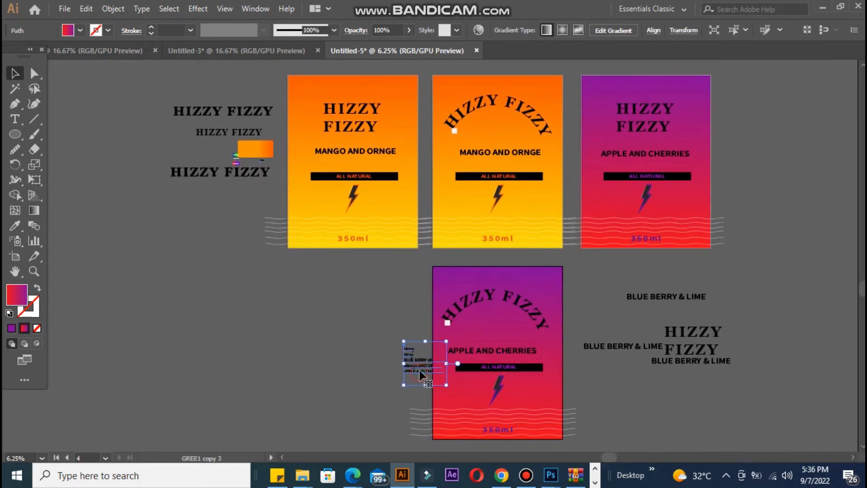
pyautogui.press('Delete')
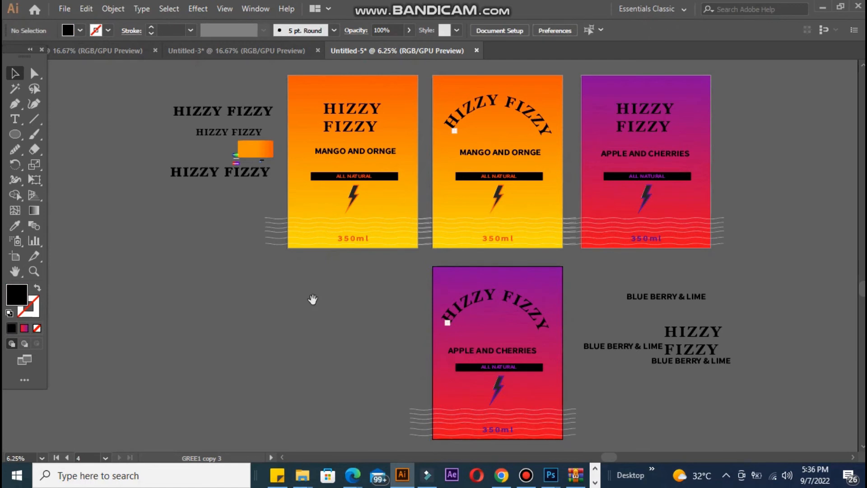
pyautogui.moveTo(313, 299); pyautogui.dragTo(267, 307)
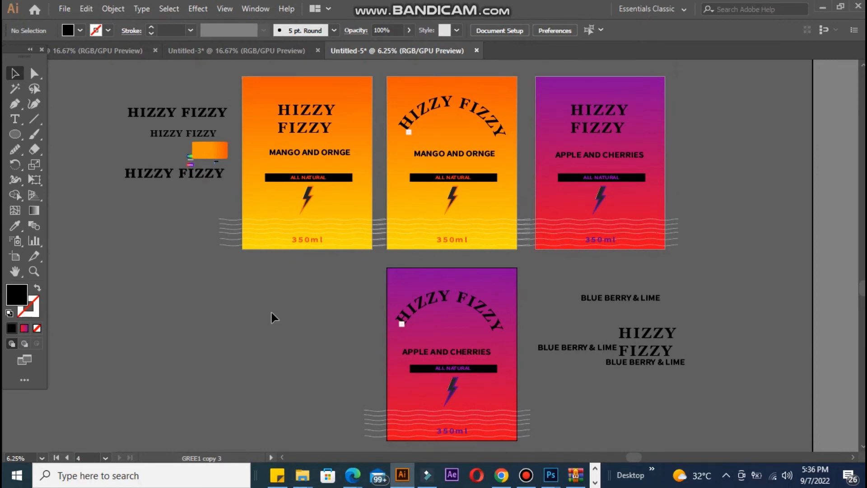
pyautogui.click(61, 13)
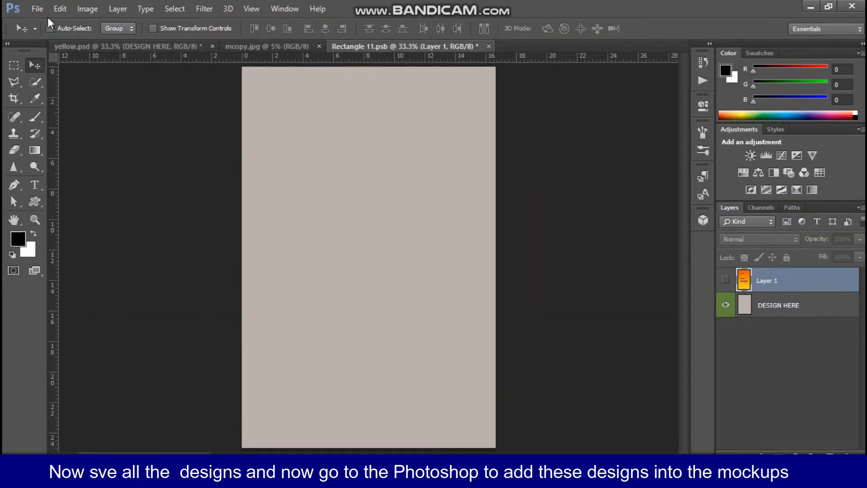
# Step: Switch to Photoshop and open the pur2 label image from the 300ppi folder
pyautogui.click(37, 9)
pyautogui.click(49, 34)
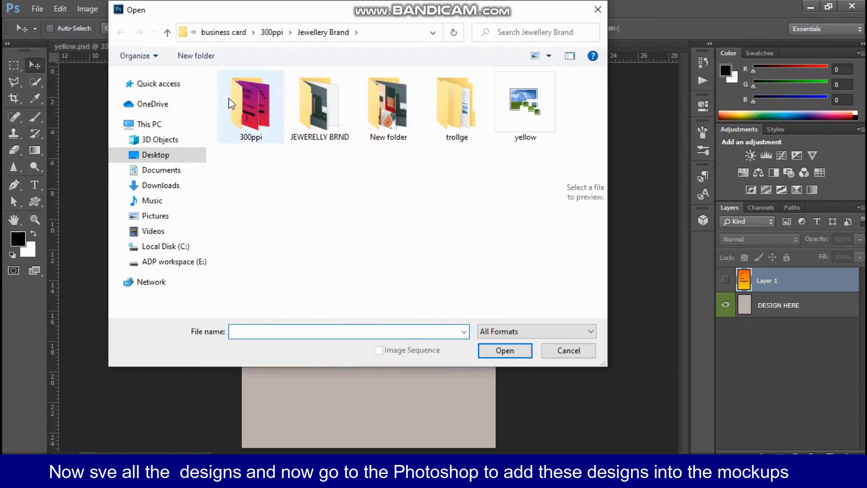
pyautogui.doubleClick(230, 103)
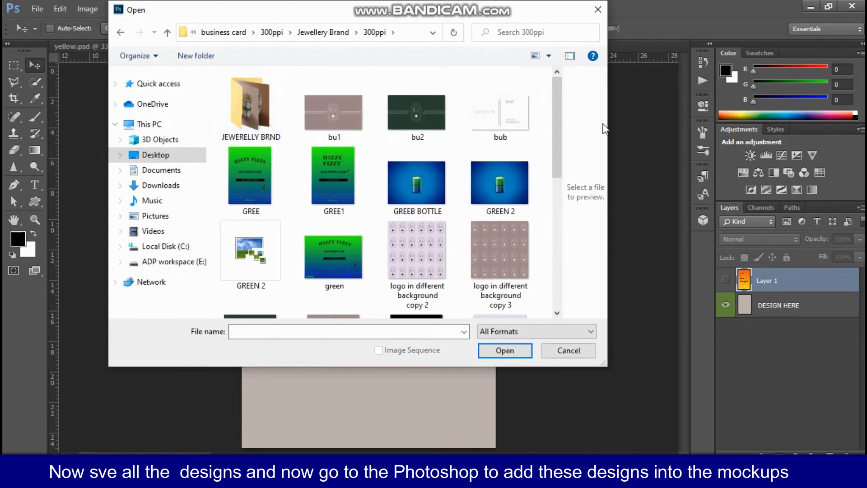
pyautogui.scroll(-6, 427, 91)
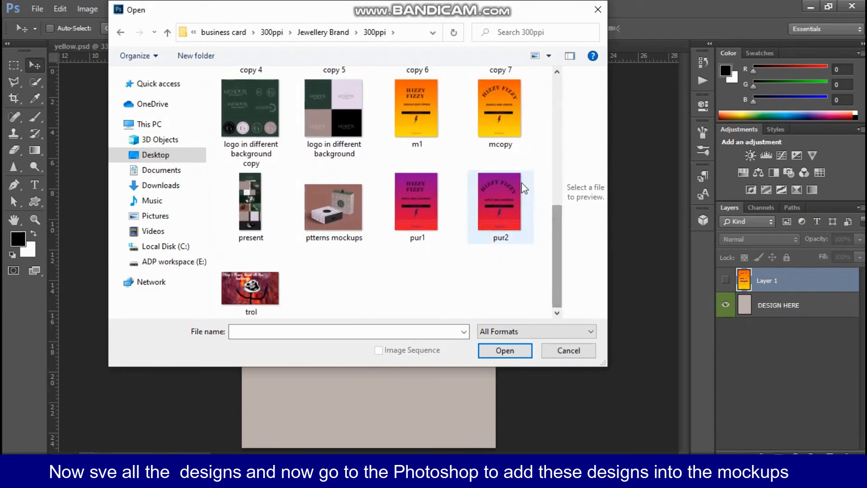
pyautogui.click(524, 188)
pyautogui.click(518, 351)
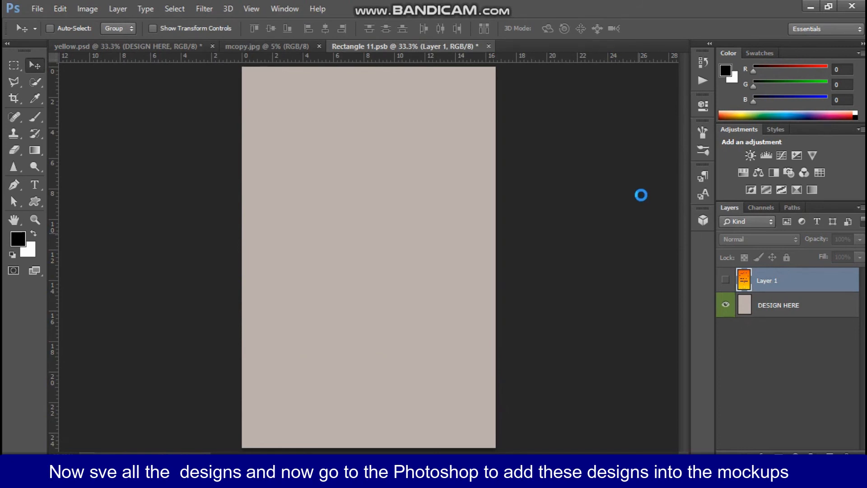
# Step: Bring the pur2 label design into the Rectangle 11.psb mockup document as a new layer above Layer 1
pyautogui.moveTo(392, 260)
pyautogui.mouseDown()
pyautogui.moveTo(399, 109)
pyautogui.moveTo(412, 68)
pyautogui.moveTo(402, 50)
pyautogui.moveTo(387, 269)
pyautogui.mouseUp()
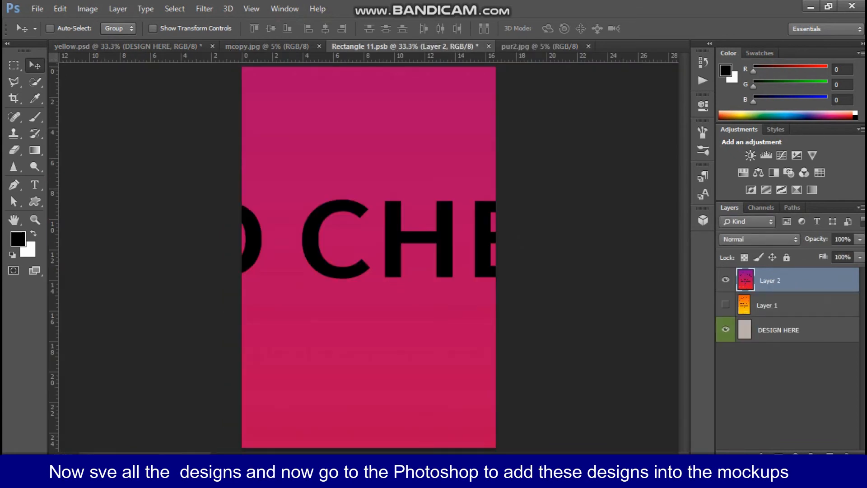
pyautogui.hotkey('ctrl', '-')
pyautogui.hotkey('ctrl', '-')
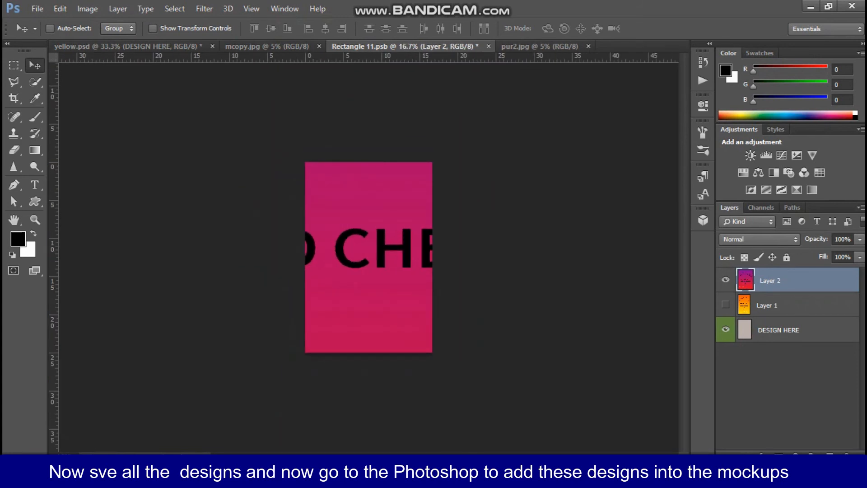
# Step: Scale the pur2 label layer down to about 13.11% and position it over the upper part of the Rectangle 11.psb canvas
pyautogui.hotkey('ctrl', 't')
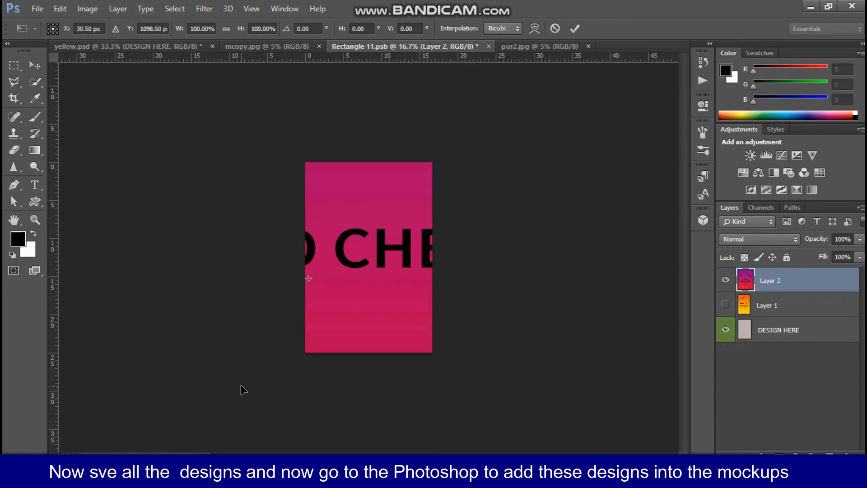
pyautogui.hotkey('ctrl', '-')
pyautogui.hotkey('ctrl', '-')
pyautogui.hotkey('ctrl', '-')
pyautogui.hotkey('ctrl', '-')
pyautogui.hotkey('ctrl', '-')
pyautogui.hotkey('ctrl', '-')
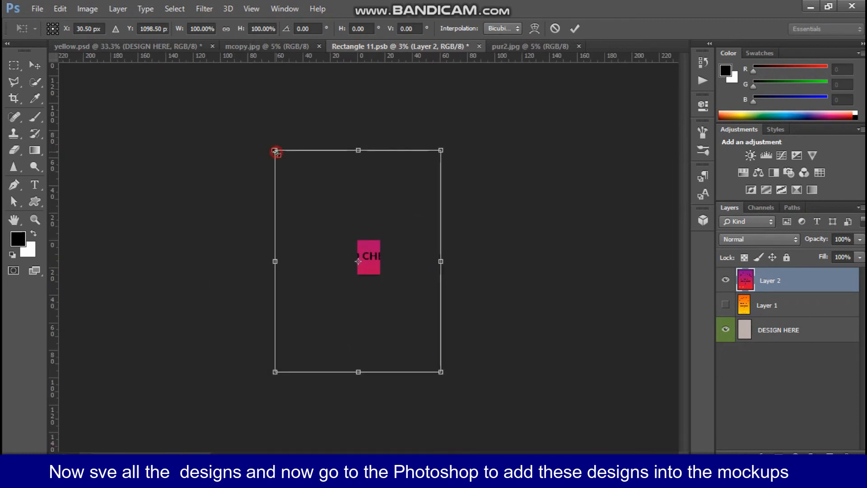
pyautogui.moveTo(276, 152); pyautogui.dragTo(414, 348)
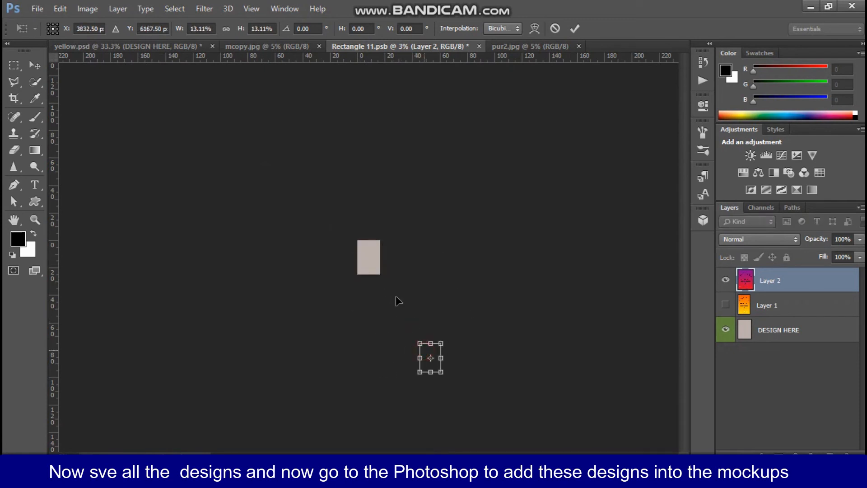
pyautogui.moveTo(421, 350); pyautogui.dragTo(359, 249)
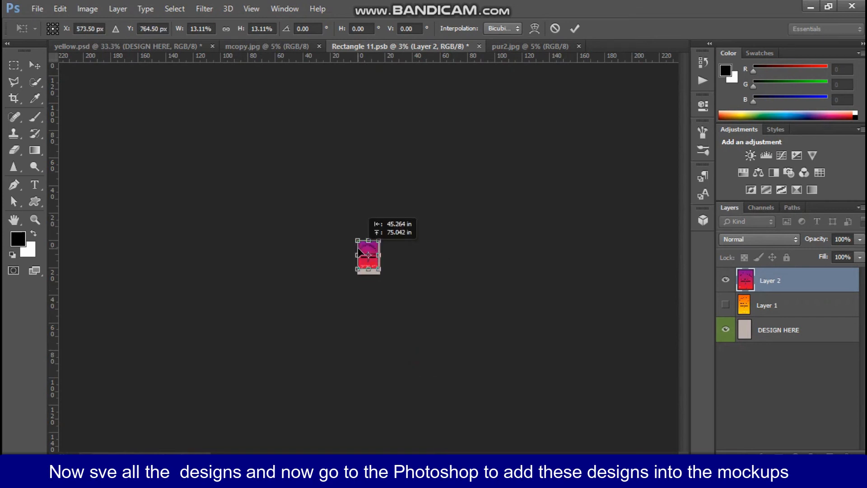
# Step: Enlarge the label layer to about 16.16% so it extends past the canvas's right and bottom edges
pyautogui.hotkey('ctrl', '+')
pyautogui.hotkey('ctrl', '+')
pyautogui.hotkey('ctrl', '+')
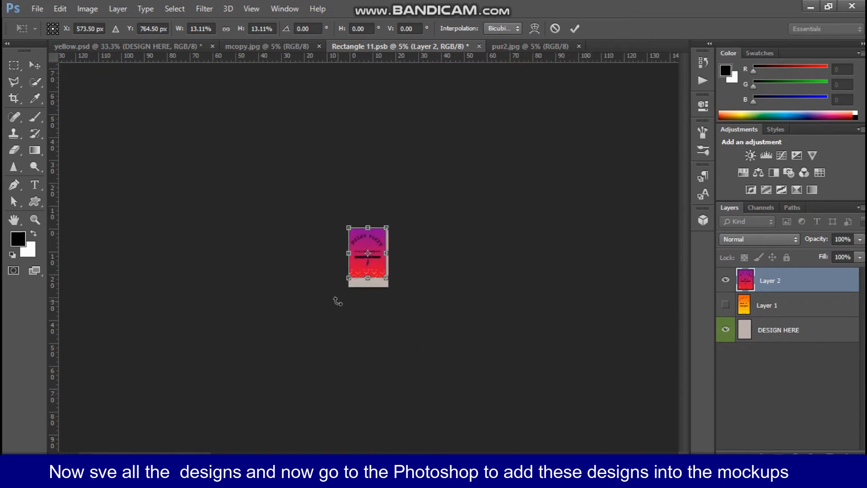
pyautogui.hotkey('ctrl', '+')
pyautogui.hotkey('ctrl', '+')
pyautogui.hotkey('ctrl', '+')
pyautogui.hotkey('ctrl', '+')
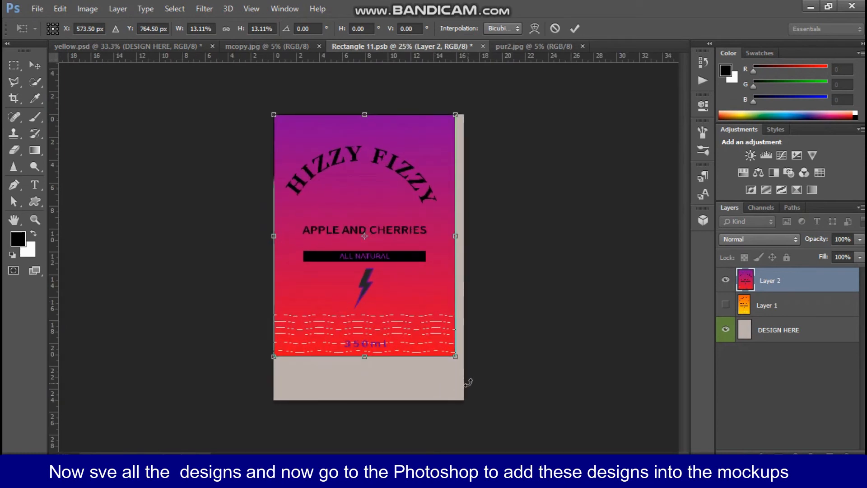
pyautogui.moveTo(459, 366); pyautogui.dragTo(478, 400)
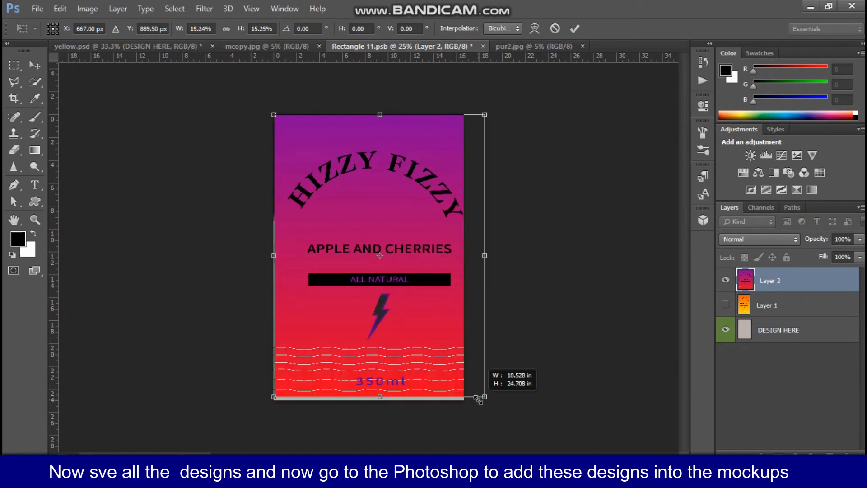
pyautogui.moveTo(481, 404); pyautogui.dragTo(488, 418)
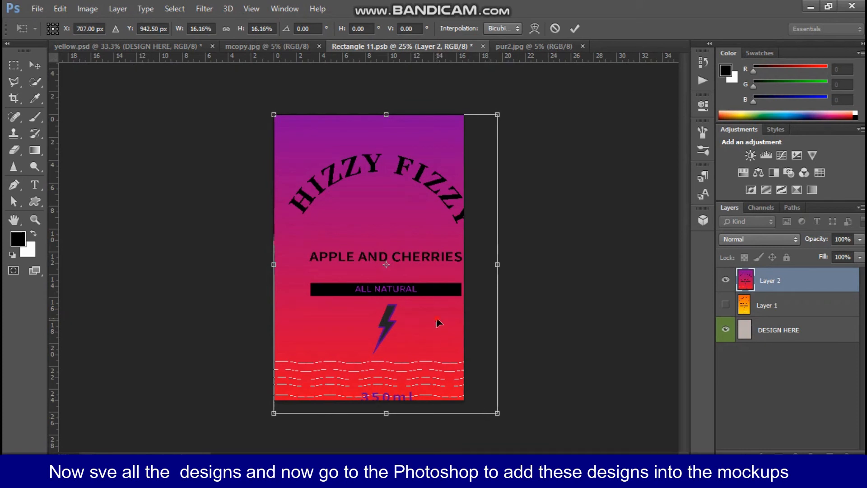
# Step: Centre the label over the canvas, reduce its scale to about 15.70%, and apply the transform
pyautogui.moveTo(438, 322); pyautogui.dragTo(419, 302)
pyautogui.hotkey('shift', 'Left')
pyautogui.hotkey('shift', 'Left')
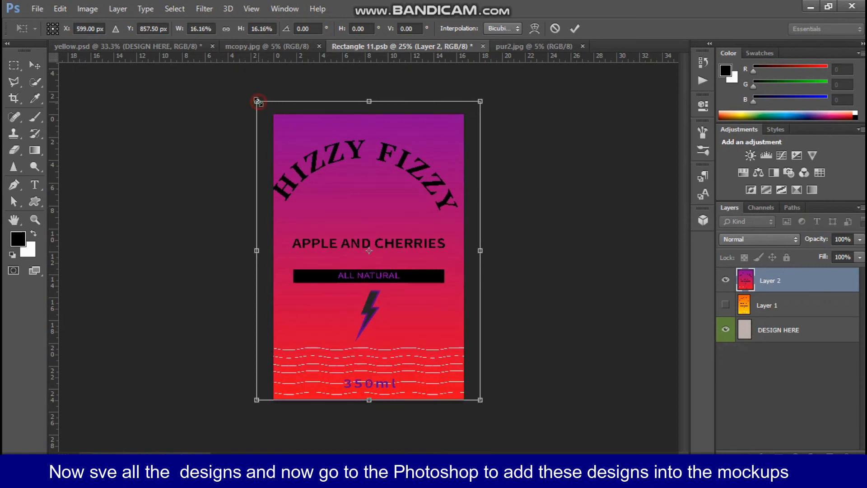
pyautogui.moveTo(257, 100); pyautogui.dragTo(261, 105)
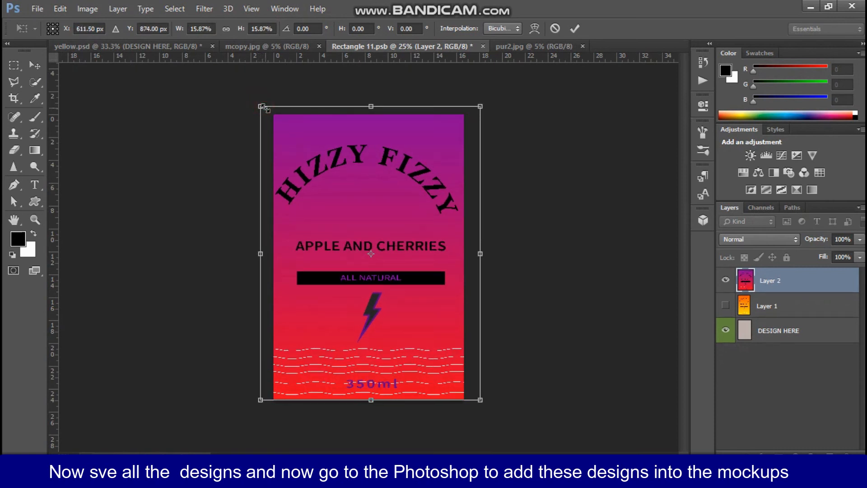
pyautogui.moveTo(265, 108); pyautogui.dragTo(270, 113)
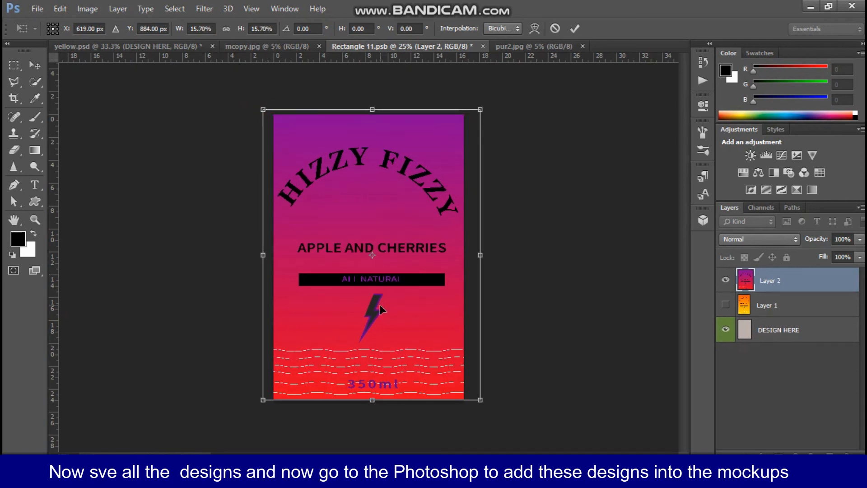
pyautogui.press('Return')
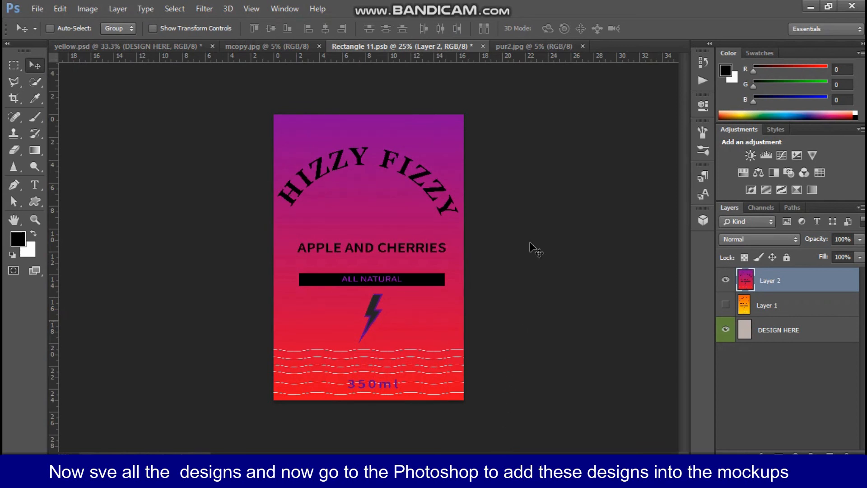
# Step: Save and close the Rectangle 11.psb label document and return to the yellow.psd can mockup
pyautogui.click(484, 47)
pyautogui.click(338, 174)
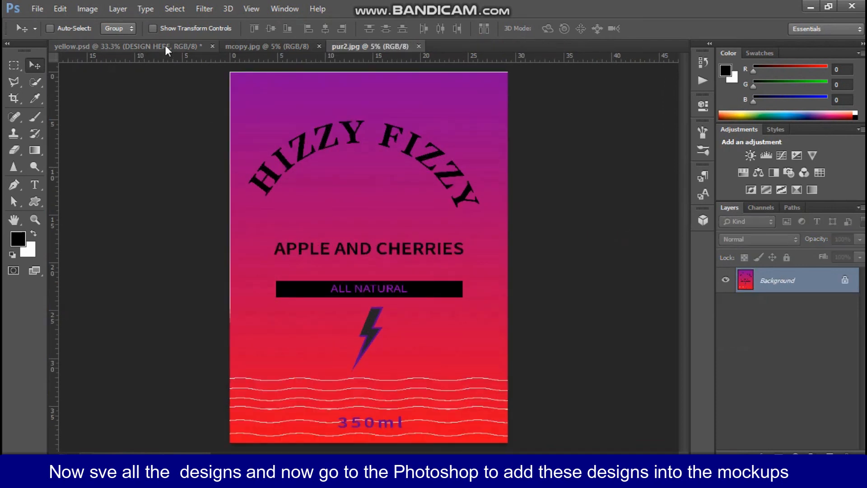
pyautogui.click(165, 45)
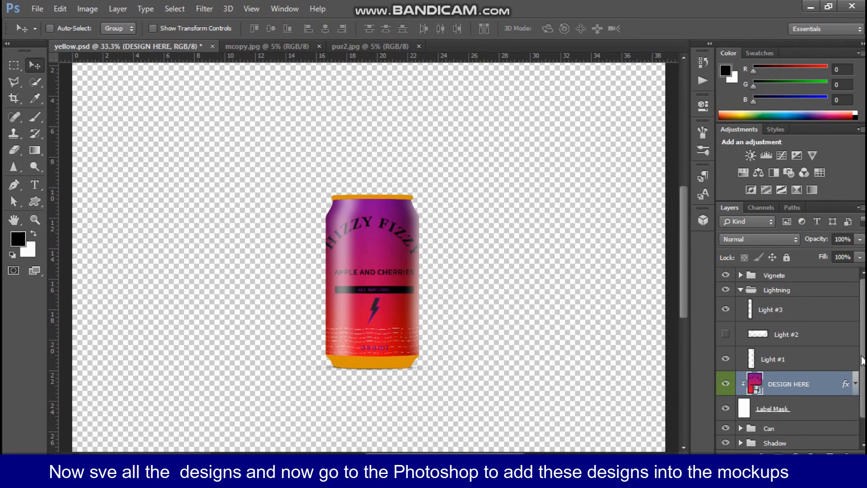
# Step: Change the Can layer's Color Overlay to a red sampled from the lower part of the label on the can
pyautogui.scroll(-2, 835, 403)
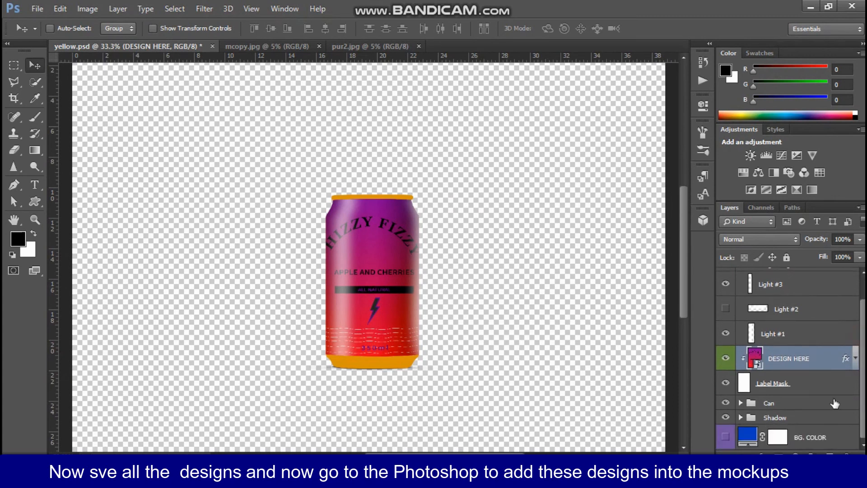
pyautogui.click(740, 403)
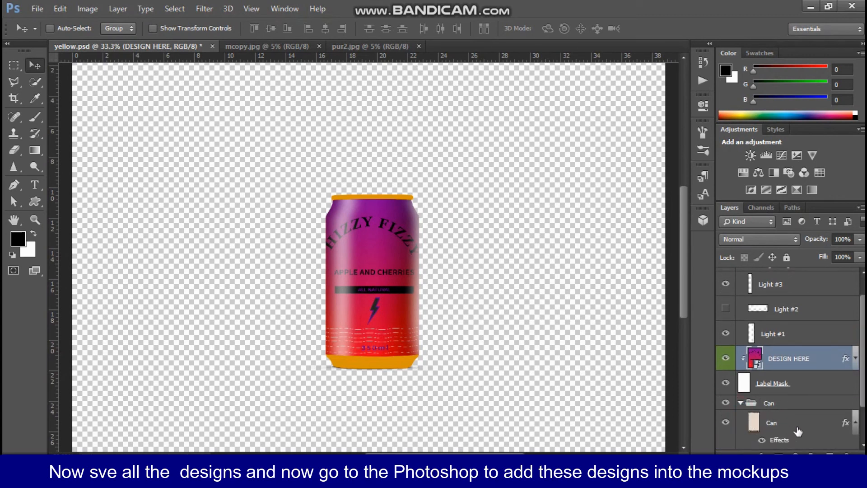
pyautogui.click(757, 422)
pyautogui.doubleClick(818, 419)
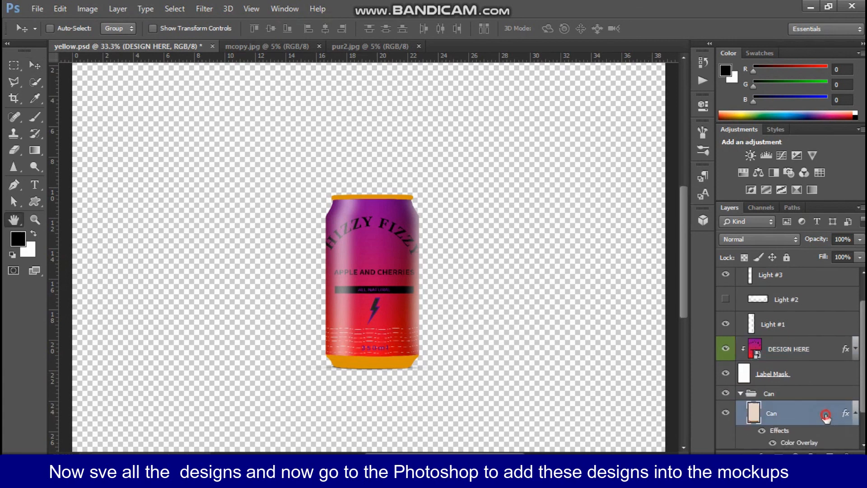
pyautogui.click(510, 281)
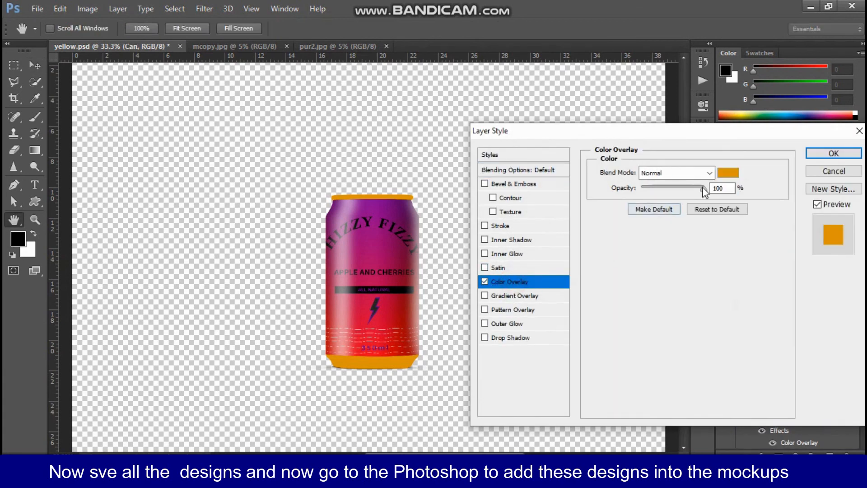
pyautogui.click(727, 173)
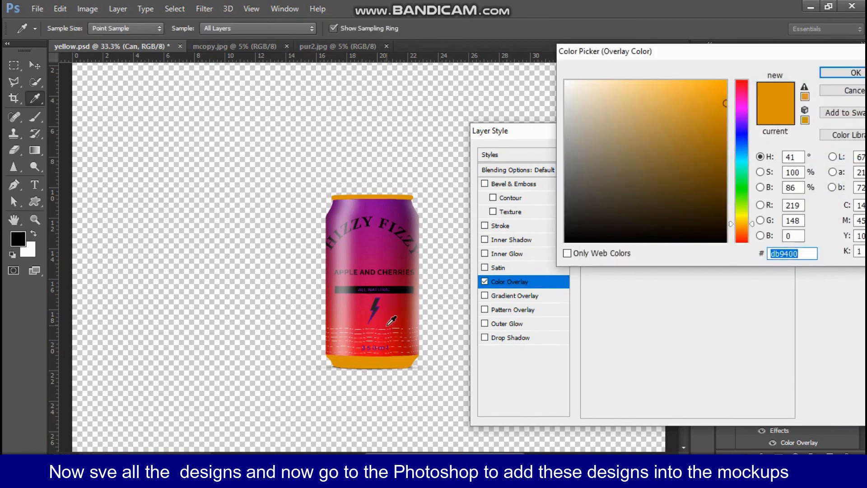
pyautogui.click(389, 325)
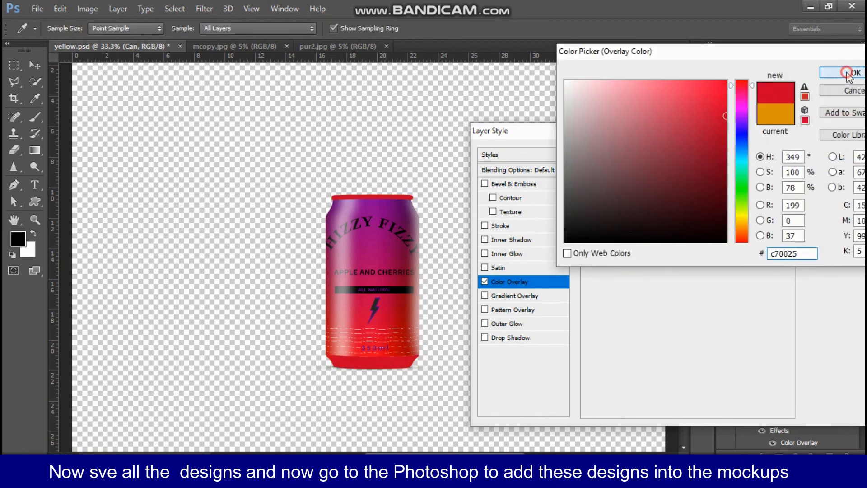
pyautogui.click(856, 72)
pyautogui.click(832, 154)
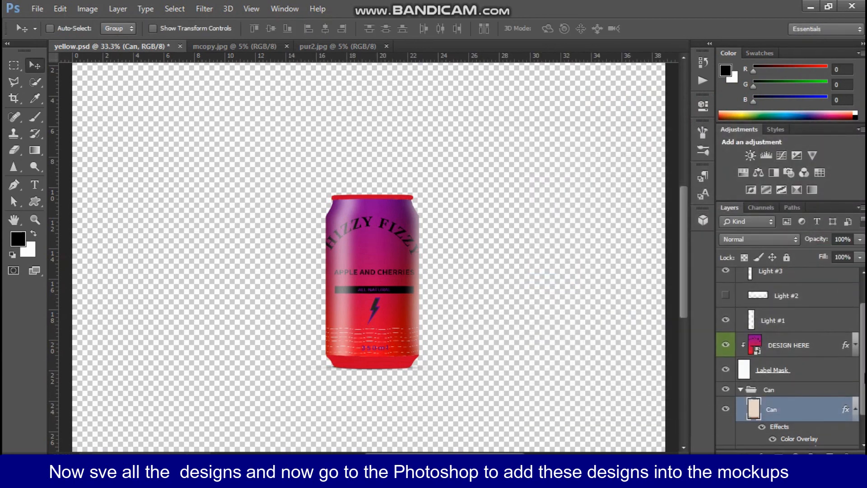
# Step: Set the BG. COLOR fill layer to blue 0939b5 and make the layer visible
pyautogui.scroll(-1, 768, 445)
pyautogui.doubleClick(748, 438)
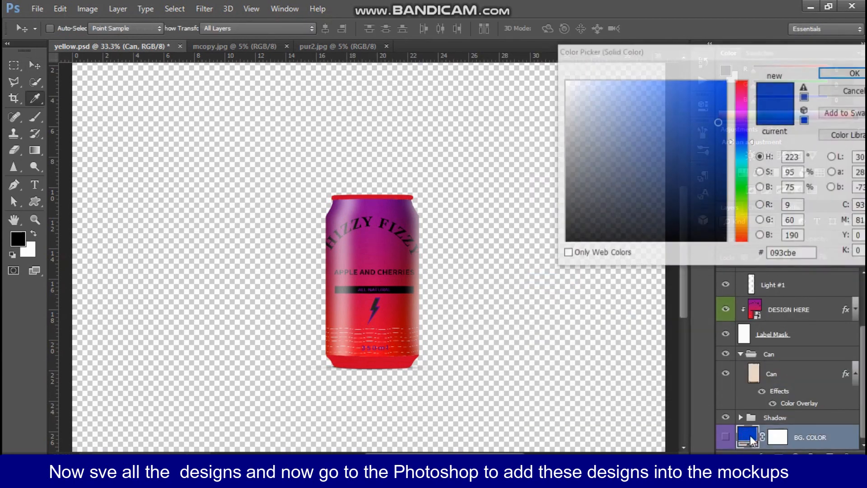
pyautogui.click(719, 127)
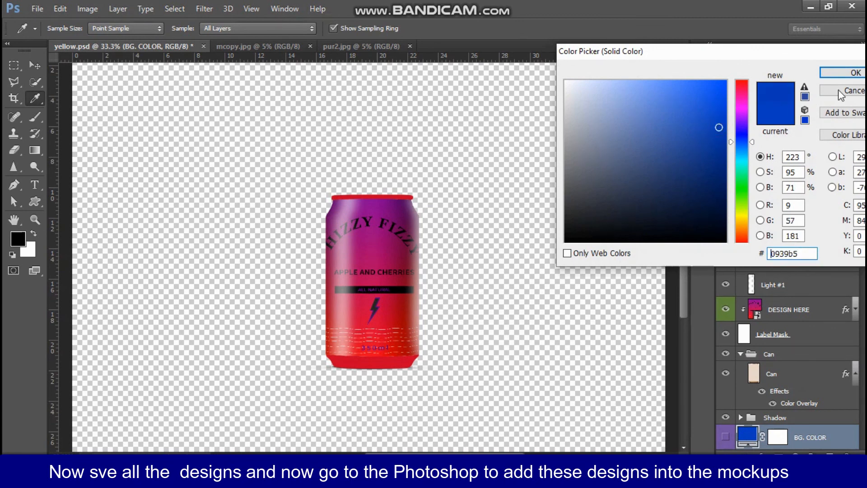
pyautogui.click(856, 73)
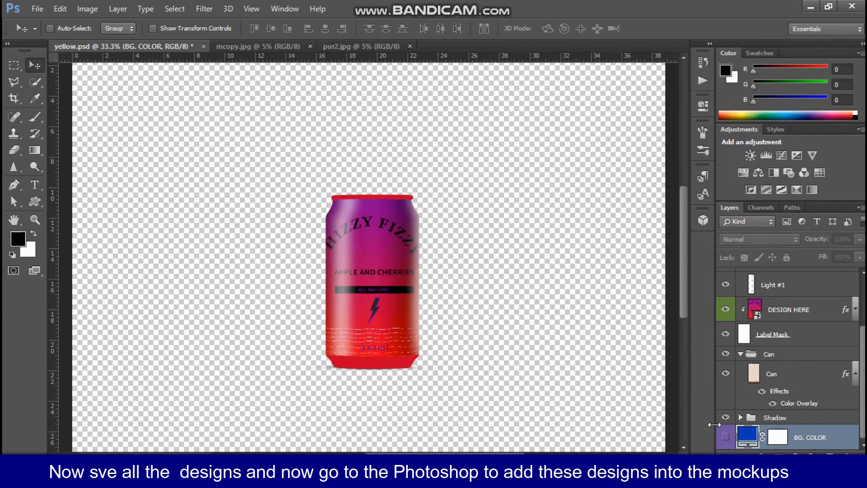
pyautogui.click(725, 436)
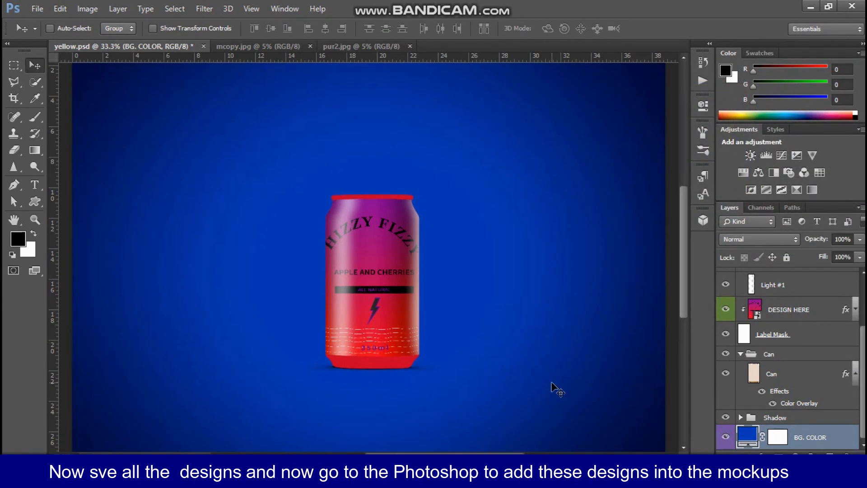
# Step: Examine the APPLE AND CHERRIES can mockup against its blue background, both as a whole and close up
pyautogui.hotkey('ctrl', '-')
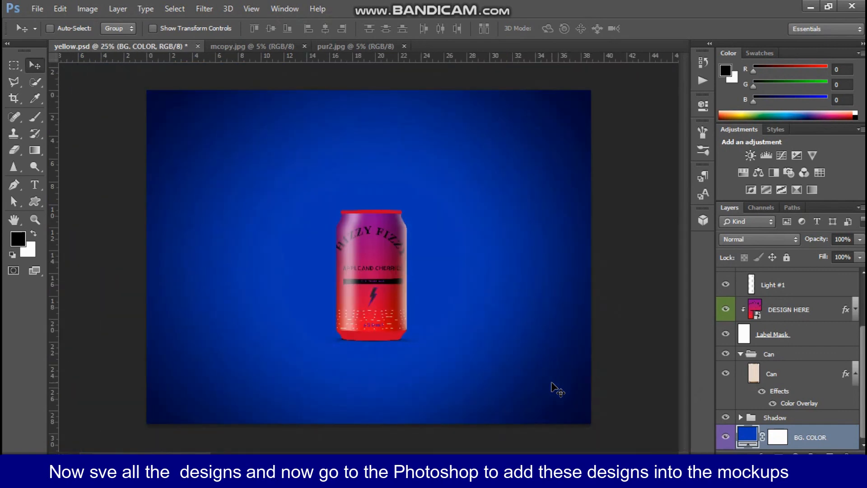
pyautogui.hotkey('ctrl', '-')
pyautogui.hotkey('ctrl', '+')
pyautogui.hotkey('ctrl', '+')
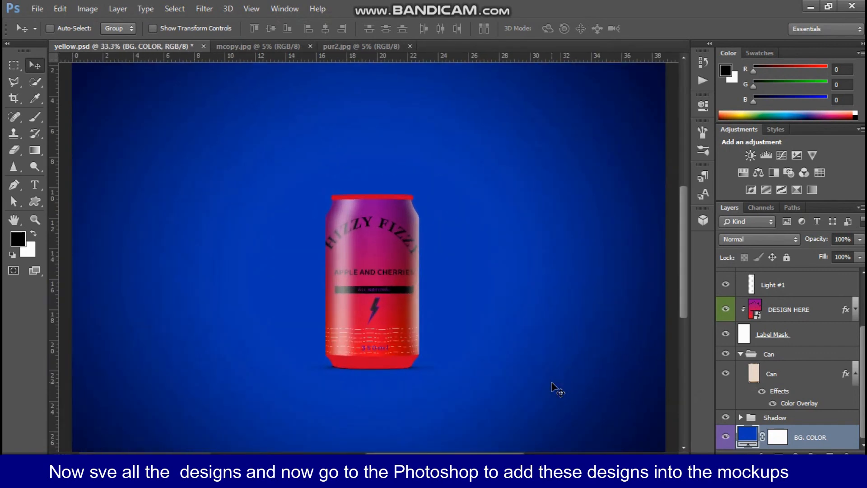
pyautogui.hotkey('ctrl', '+')
pyautogui.hotkey('ctrl', '+')
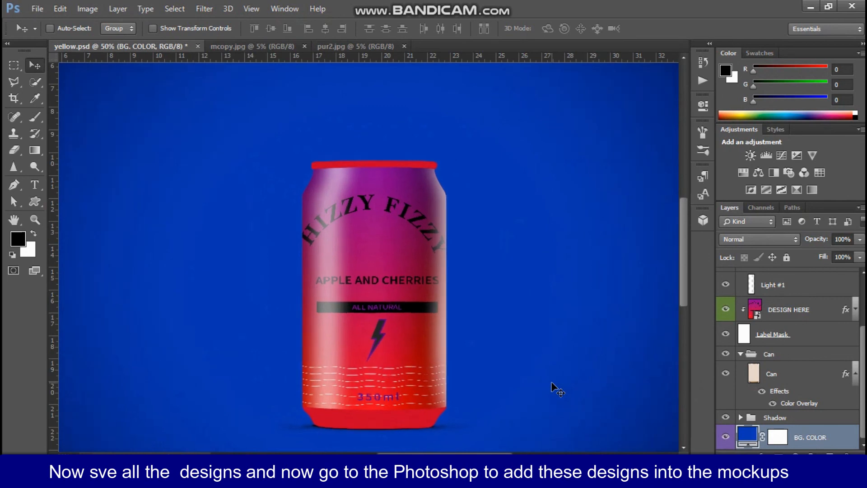
pyautogui.hotkey('ctrl', '-')
pyautogui.hotkey('ctrl', '-')
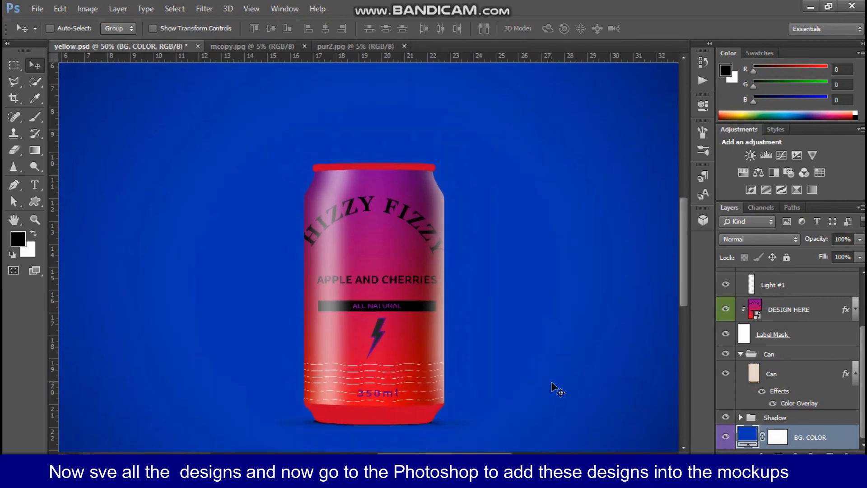
pyautogui.hotkey('ctrl', '-')
pyautogui.hotkey('ctrl', '+')
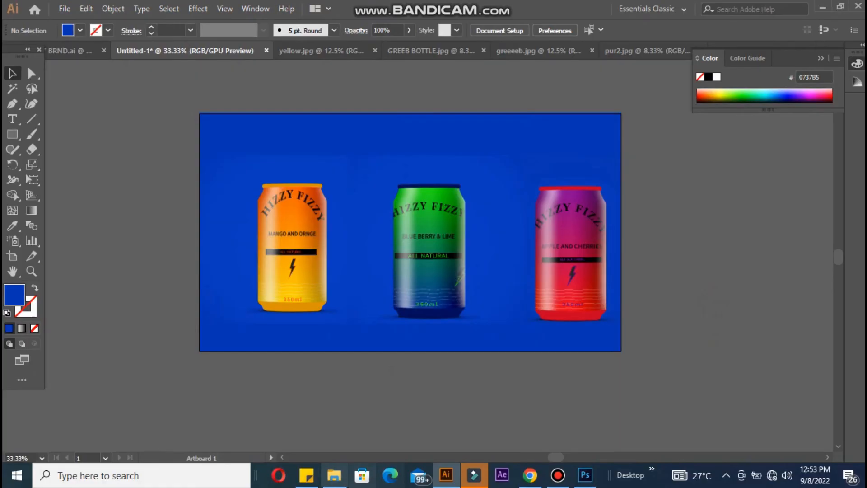
# Step: Examine the three Hizzy Fizzy can mockups arranged side by side on the blue Illustrator artboard
pyautogui.hotkey('ctrl', '+')
pyautogui.hotkey('ctrl', '+')
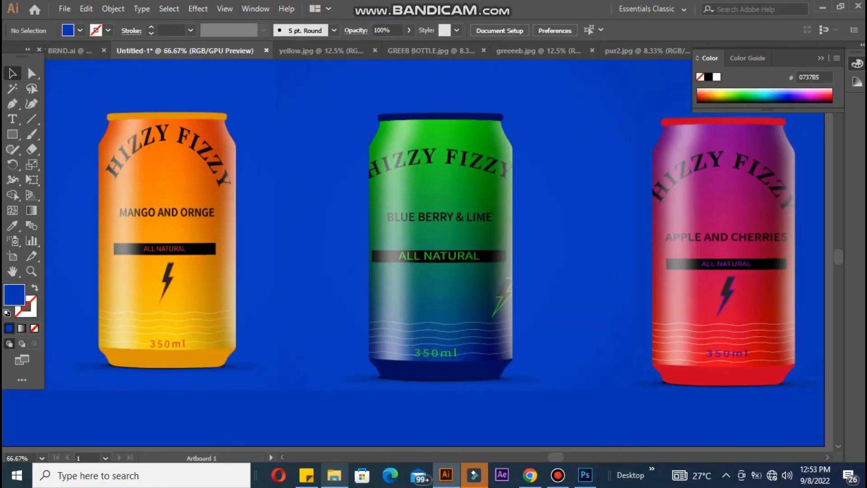
pyautogui.hotkey('ctrl', '-')
pyautogui.hotkey('ctrl', '-')
pyautogui.hotkey('ctrl', '+')
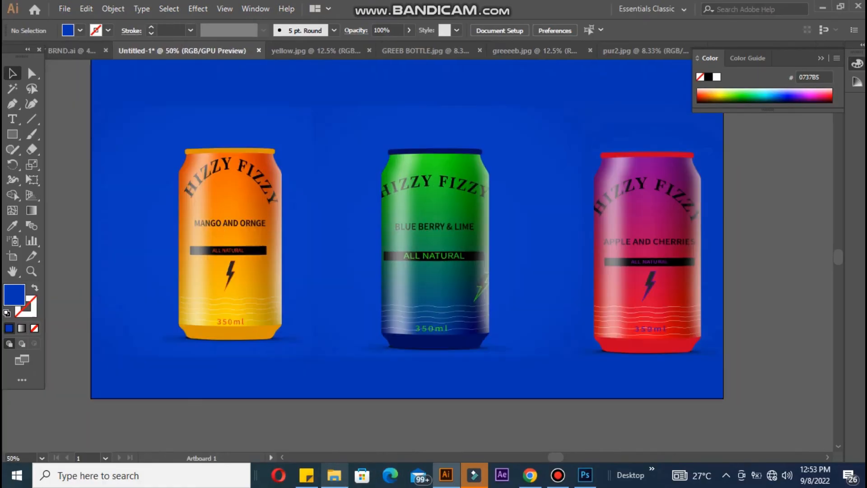
pyautogui.hotkey('ctrl', '-')
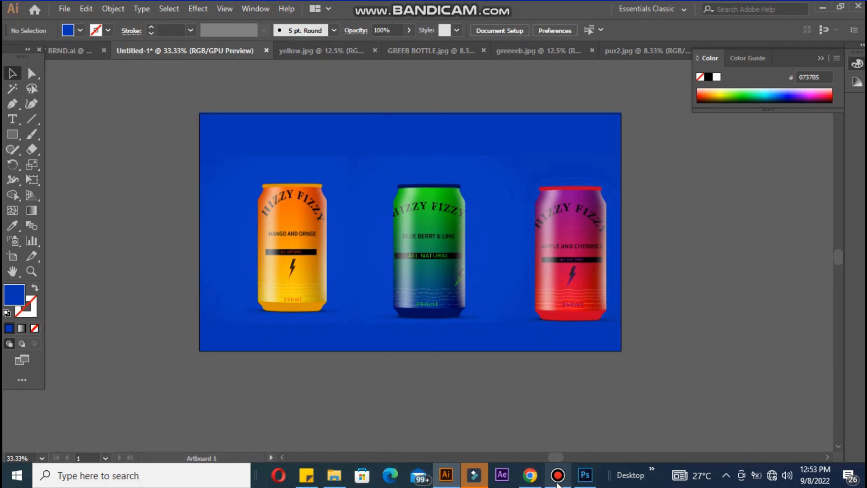
pyautogui.moveTo(557, 475)
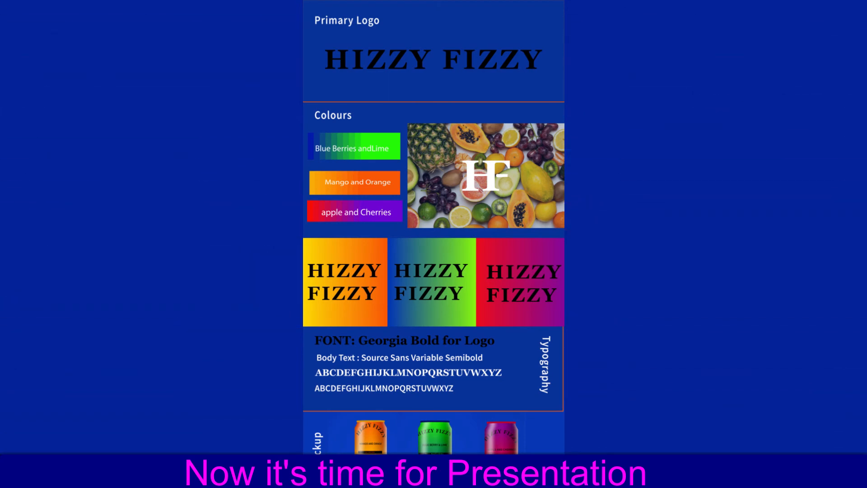